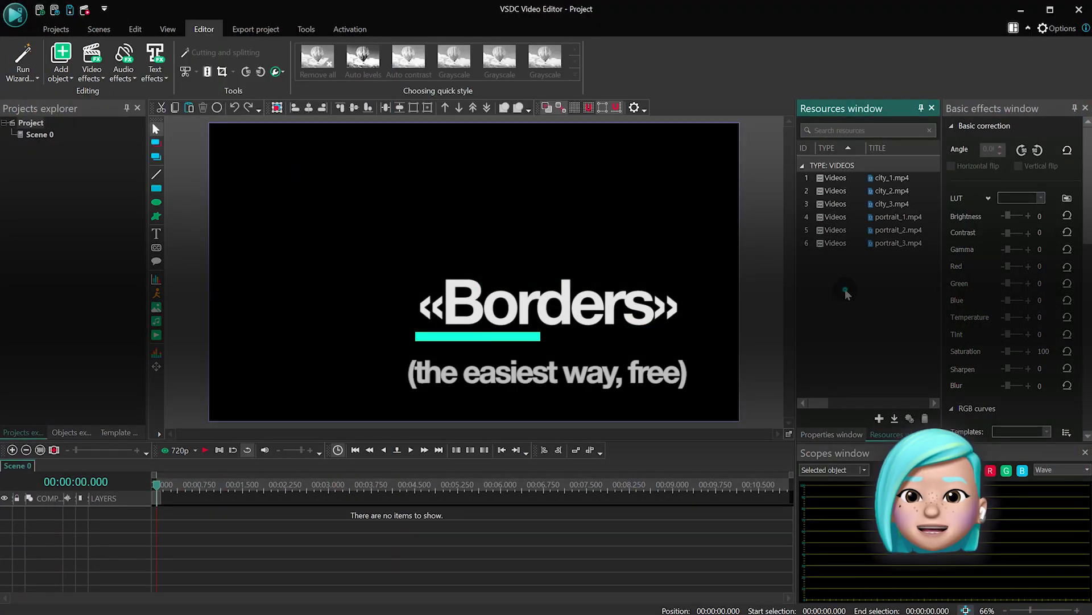
Add city_1.mp4 to the scene and duplicate it onto a second layer.
left_click_drag(893, 177, 582, 263)
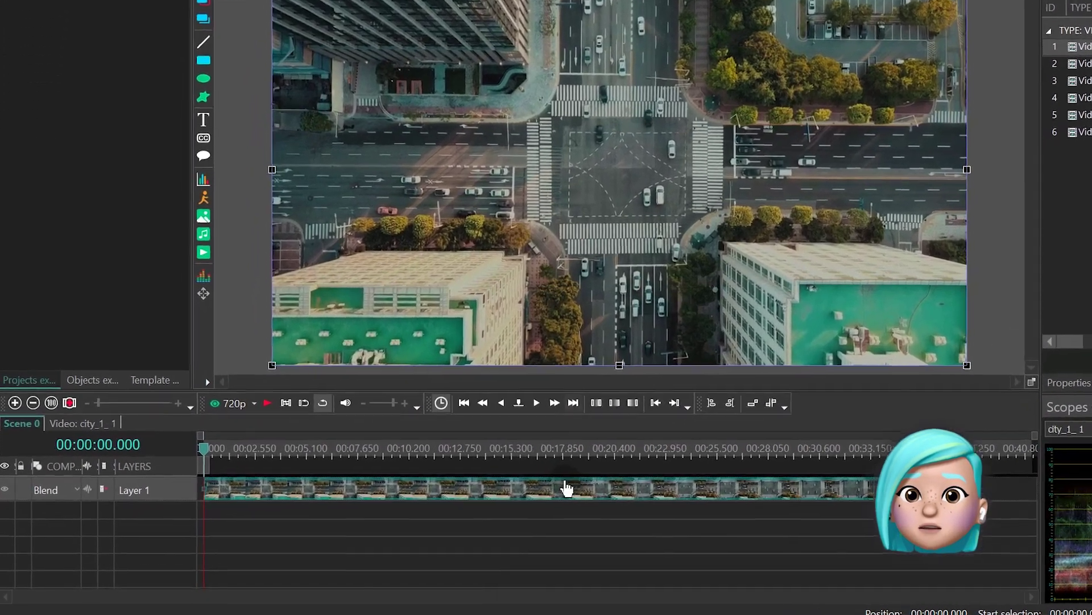
left_click(562, 489)
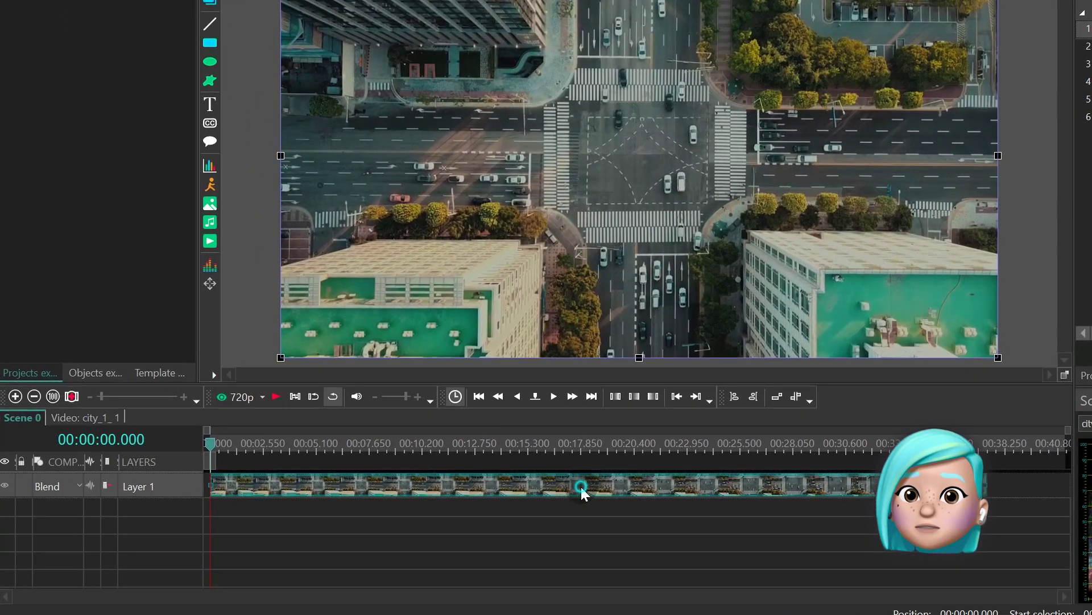
key("ctrl+c")
key("ctrl+v")
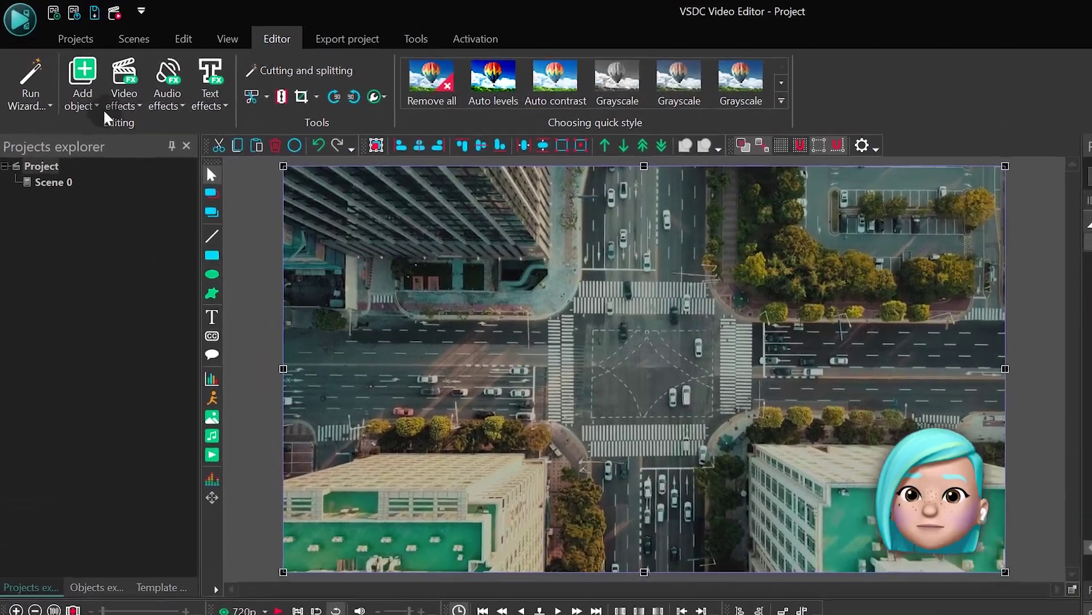
Add a Borders effect to the duplicate, starting at the scene's beginning.
left_click(85, 77)
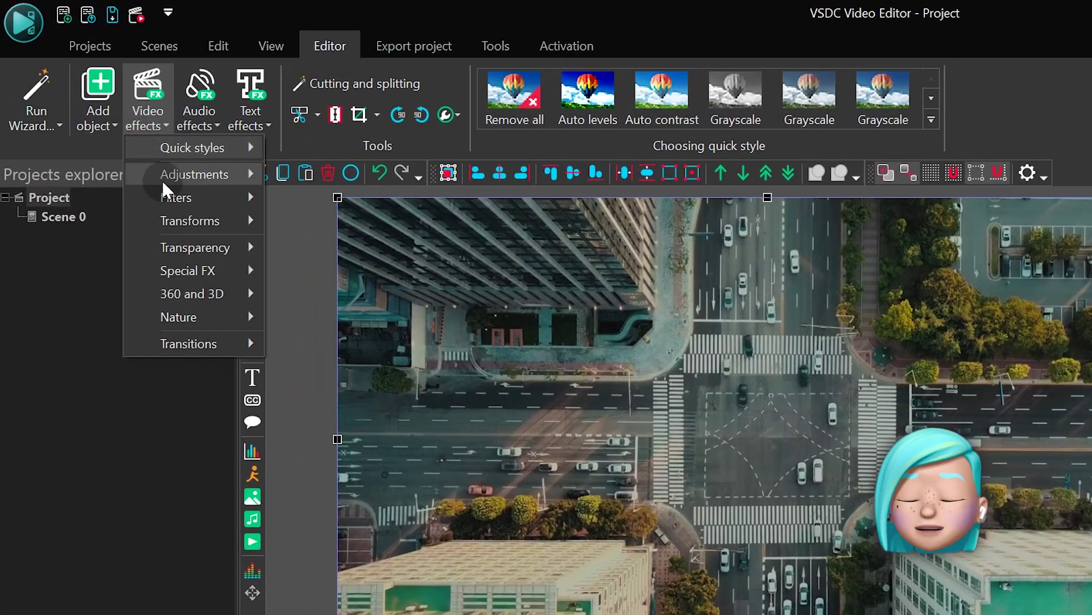
mouse_move(196, 247)
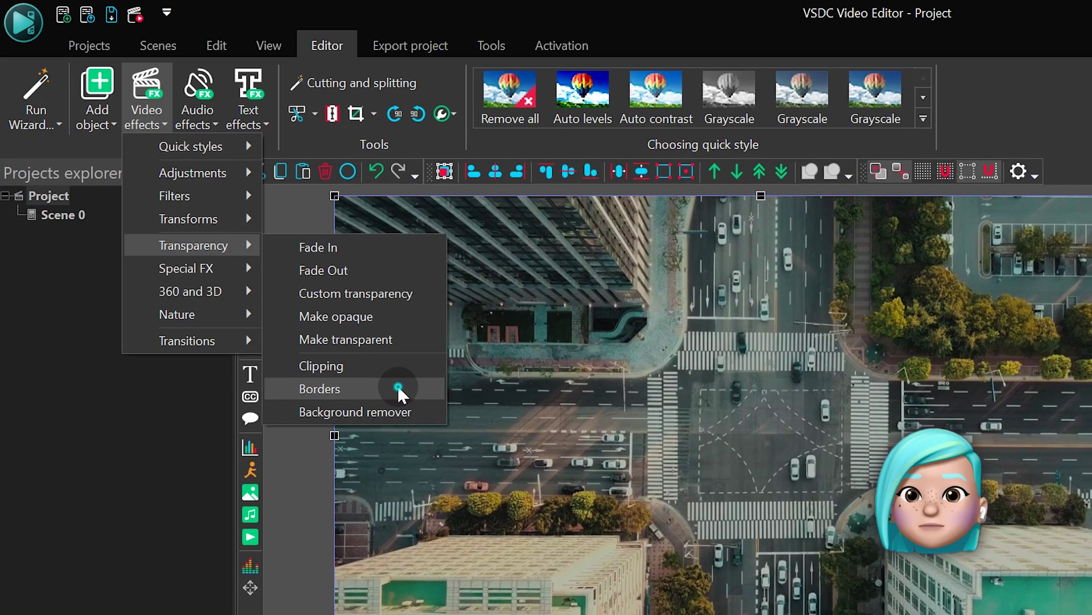
left_click(401, 389)
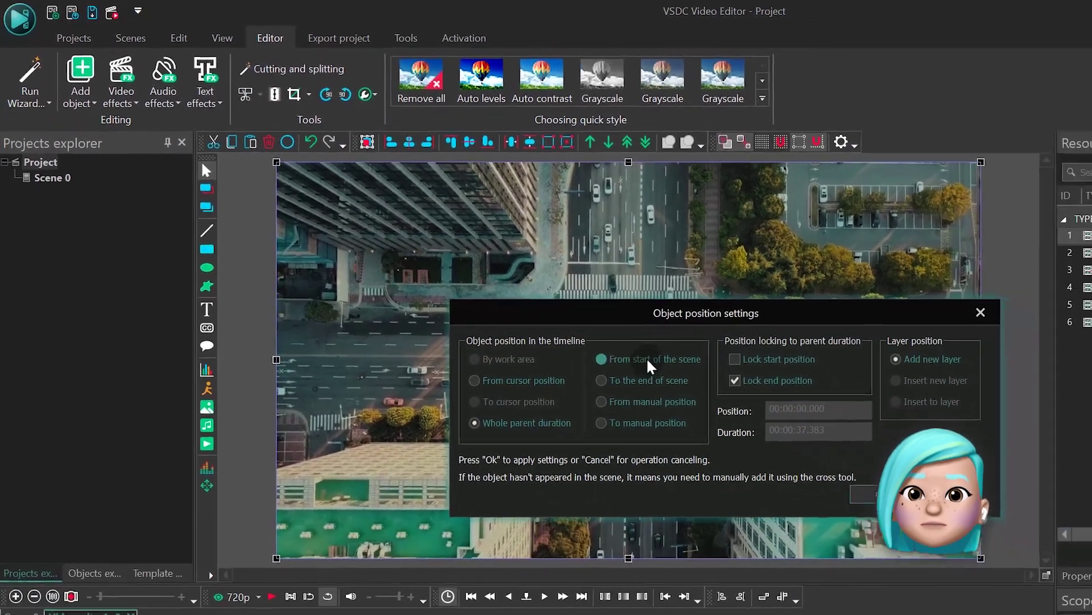
left_click(633, 378)
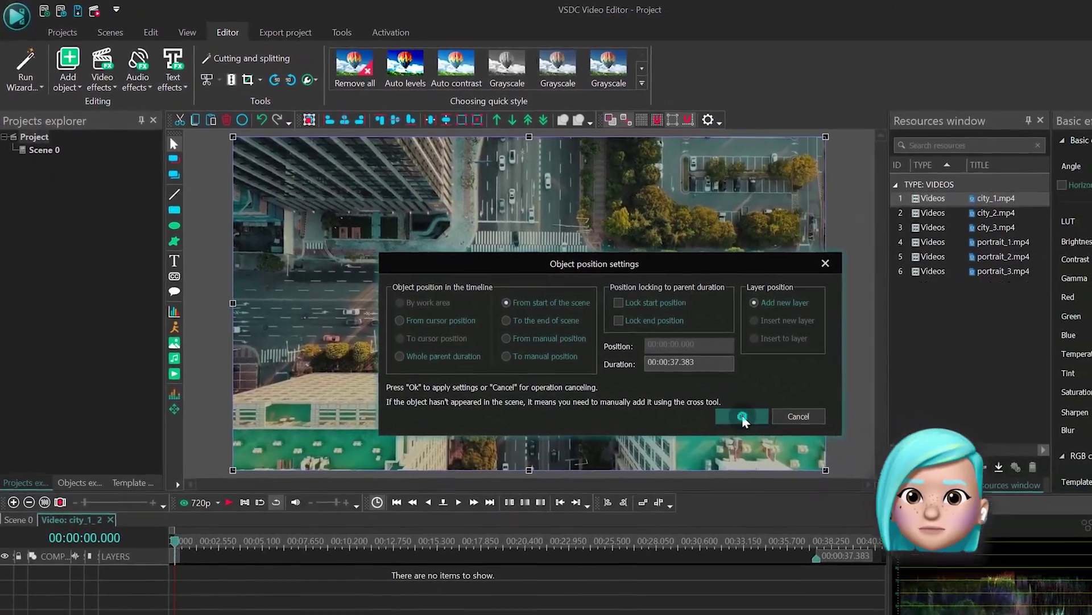
left_click(742, 415)
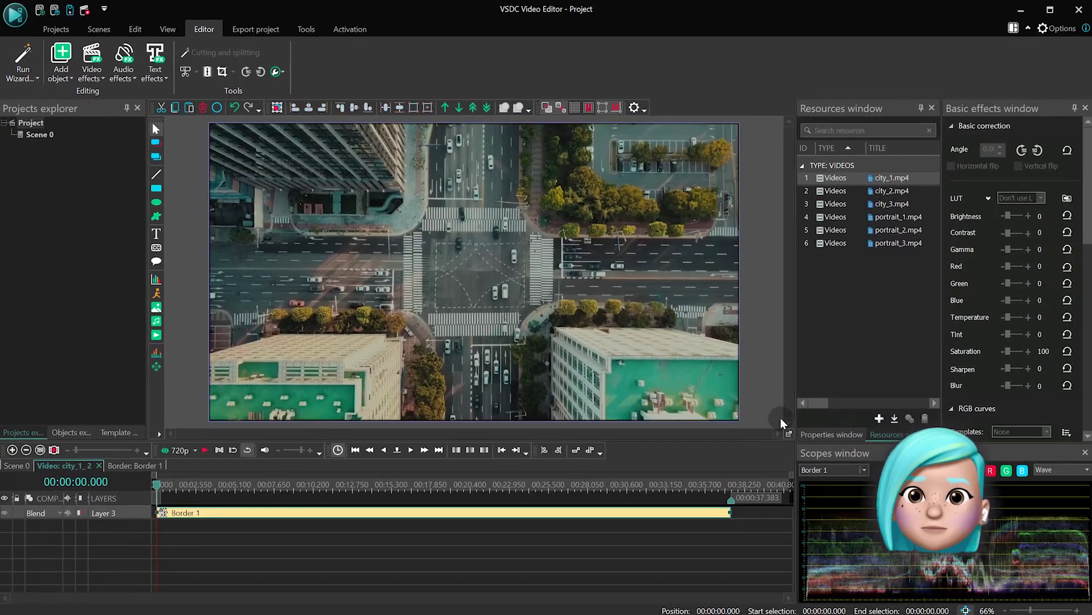
Set Border 1's size to 291 px and keep the Transparent mode.
left_click(820, 436)
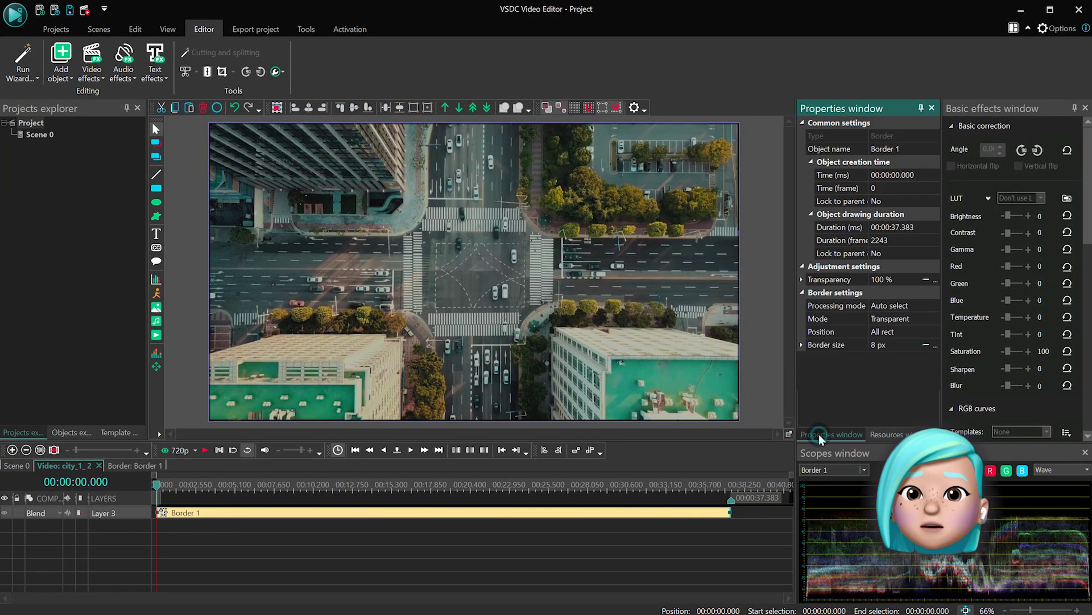
left_click(890, 347)
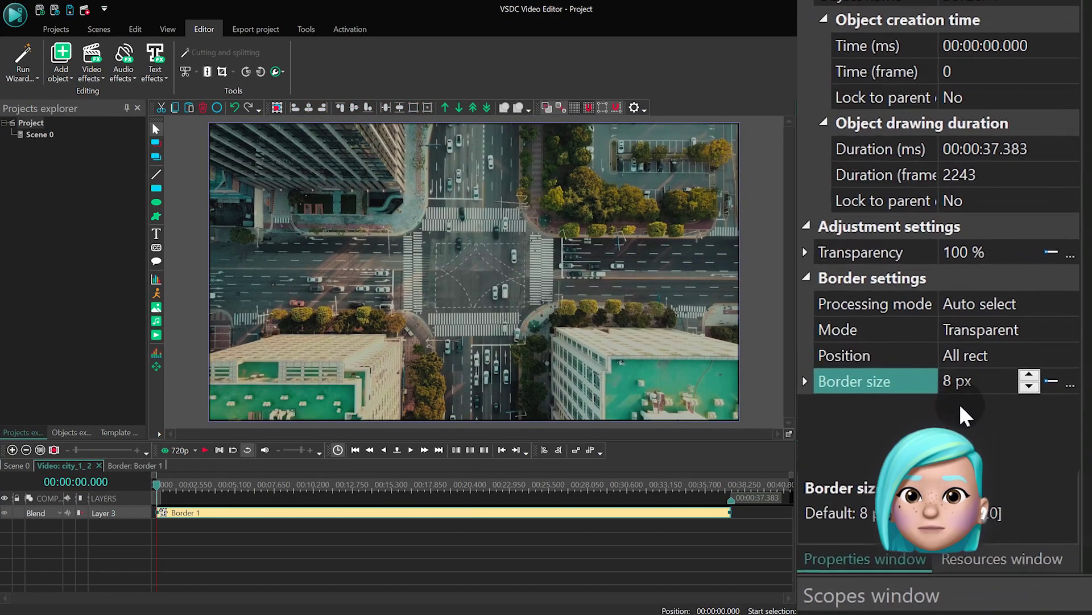
type("20")
mouse_move(951, 383)
left_mouse_down()
mouse_move(1001, 383)
mouse_move(956, 393)
left_mouse_up()
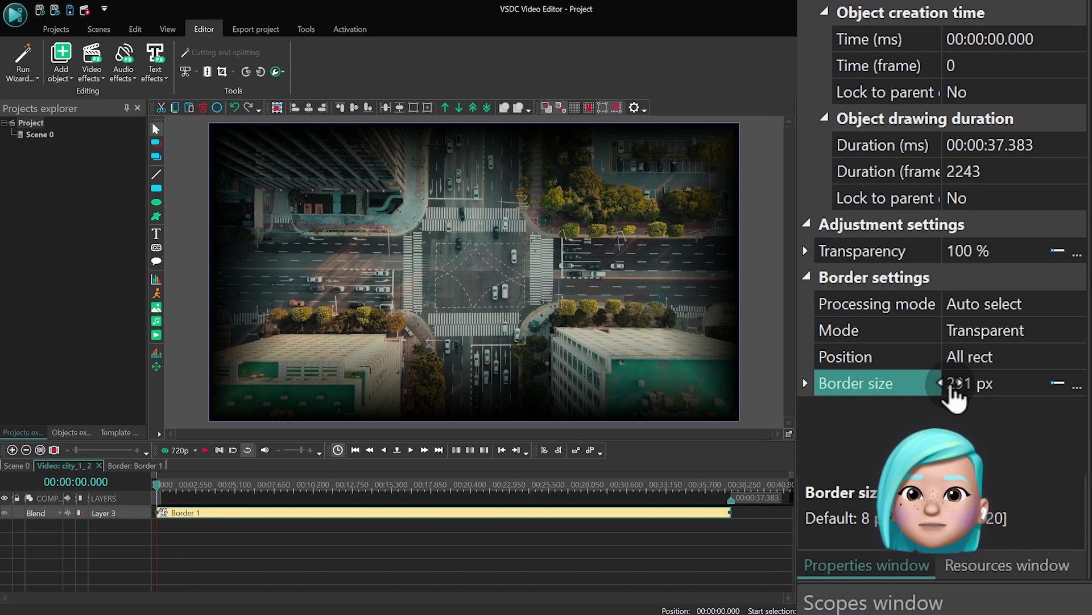
left_click(1047, 330)
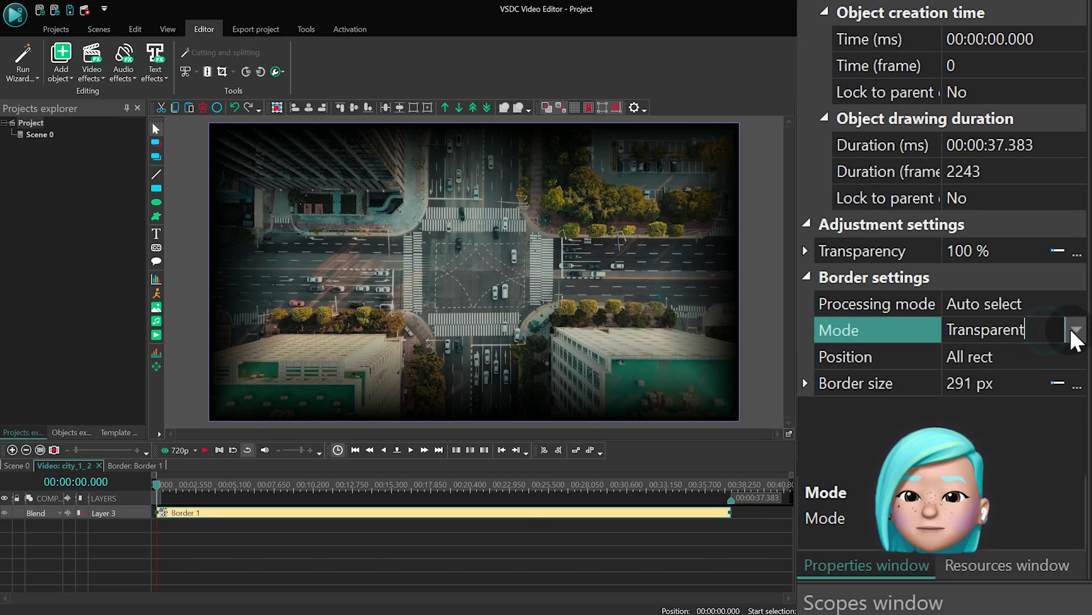
left_click(1076, 333)
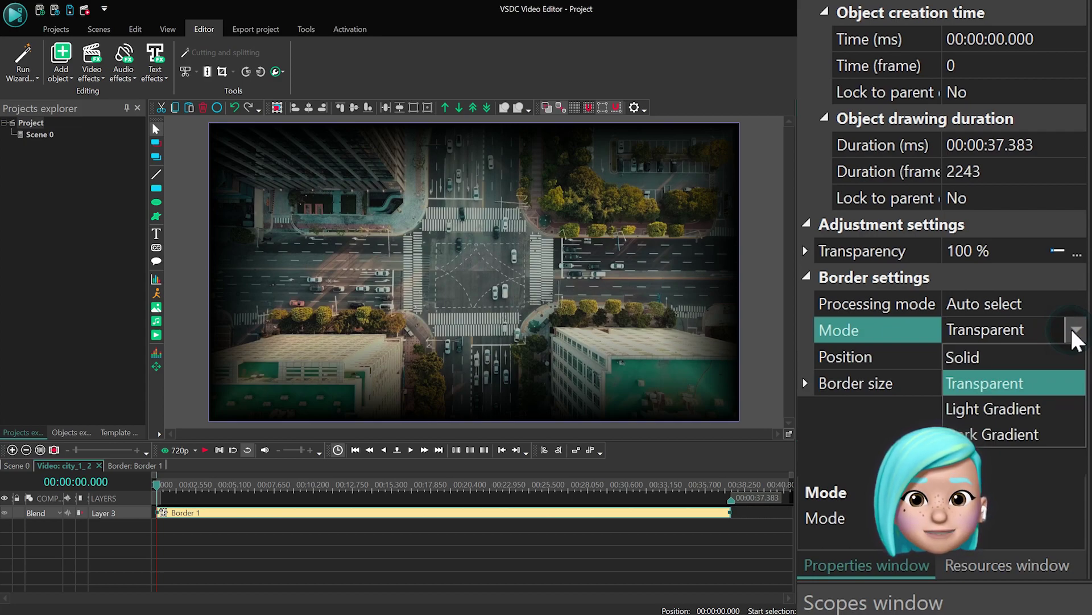
left_click(1072, 331)
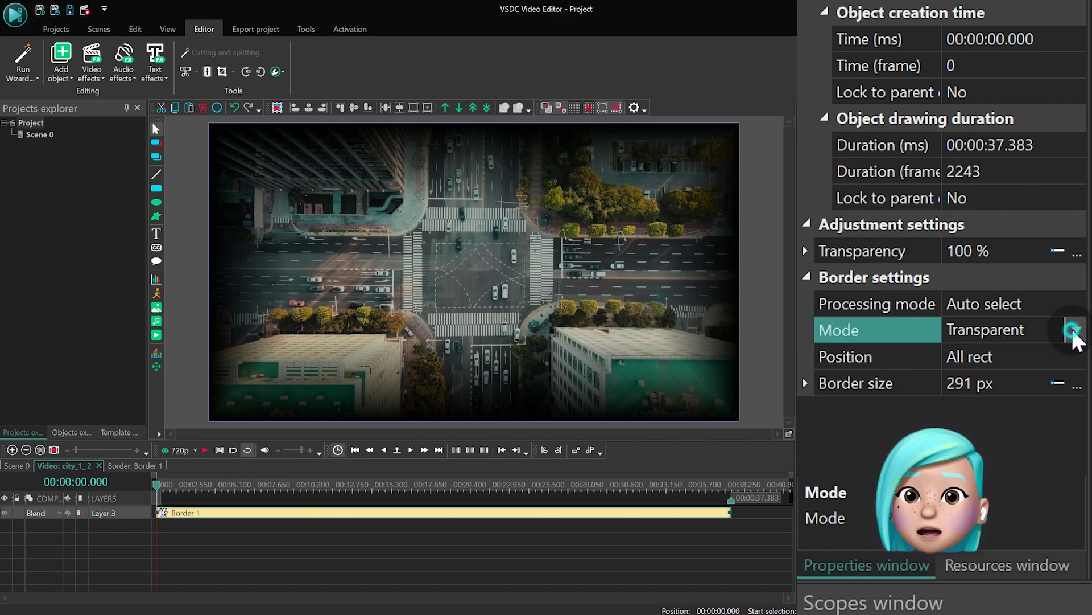
Cycle the border position through each side, ending on All rect.
left_click(1047, 354)
double_click(1031, 355)
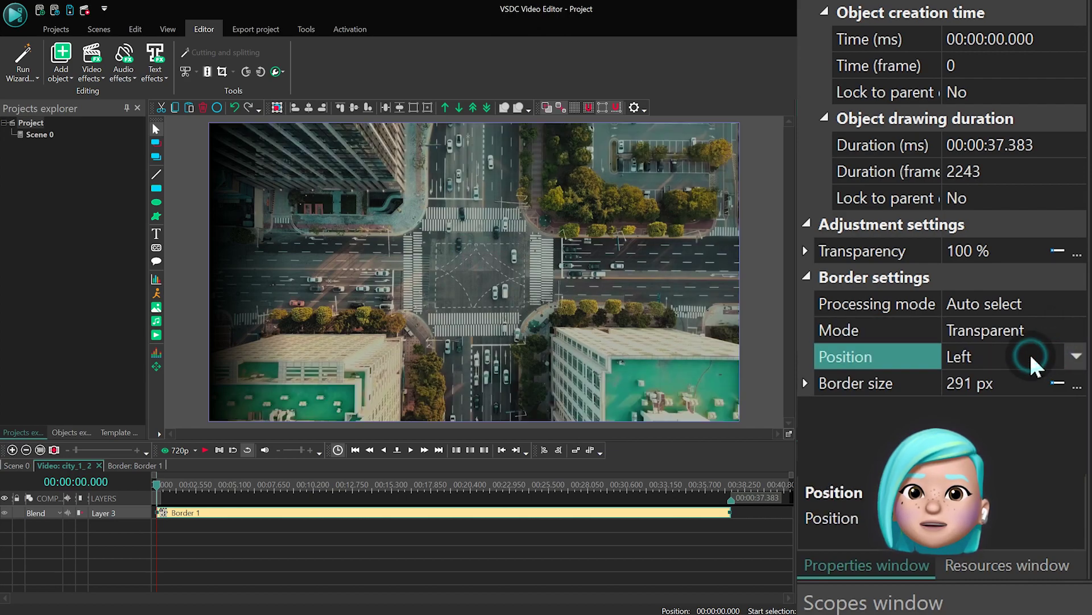
double_click(1031, 356)
double_click(1031, 356)
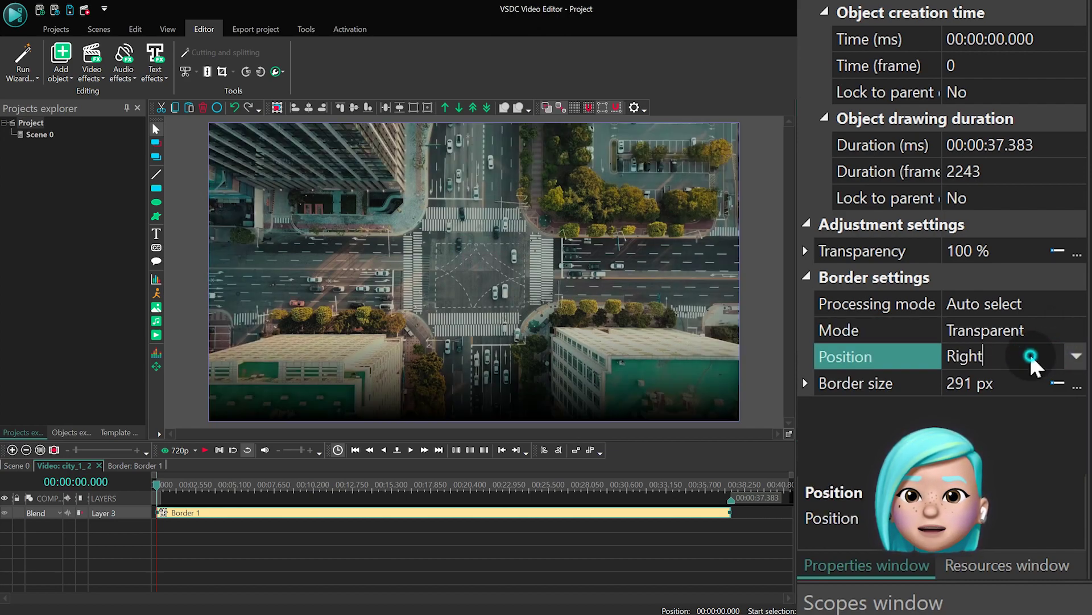
double_click(1031, 356)
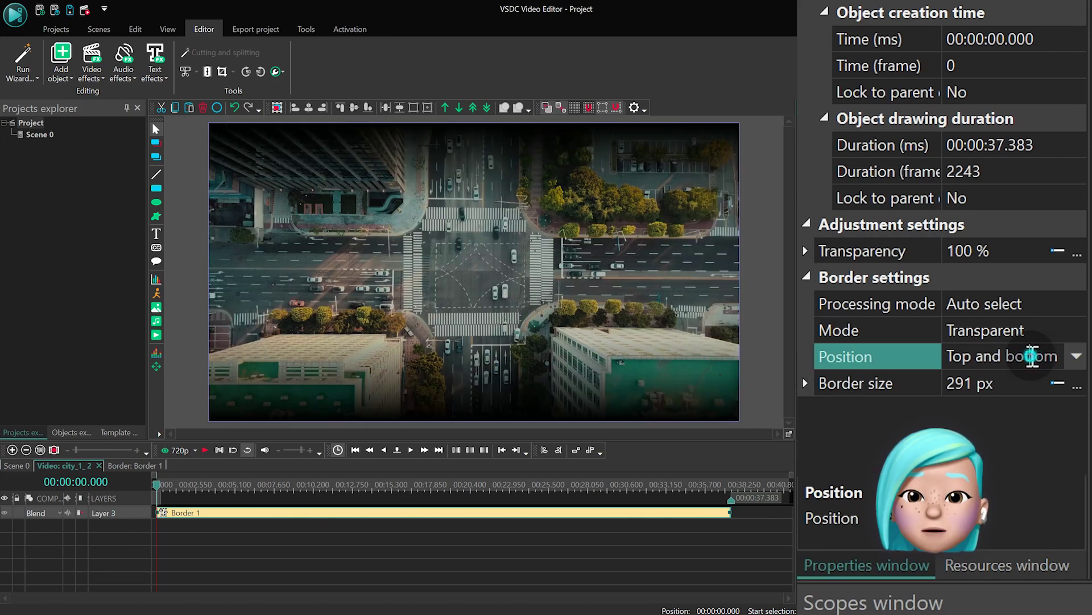
double_click(1031, 356)
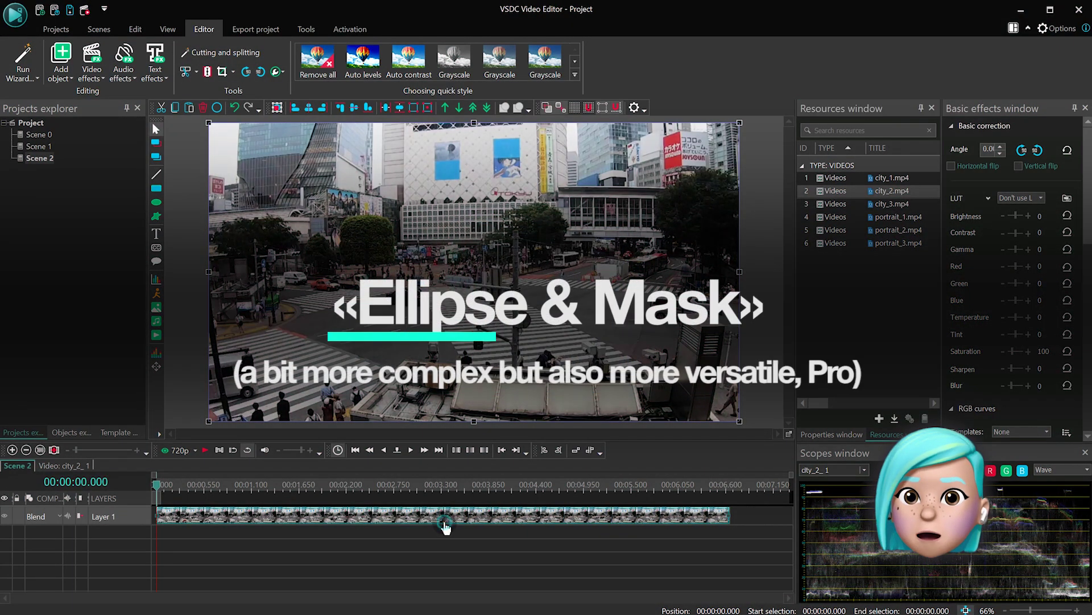
Copy and paste city_2 onto Layer 2, then open the copy's timeline.
key("ctrl+c")
key("ctrl+v")
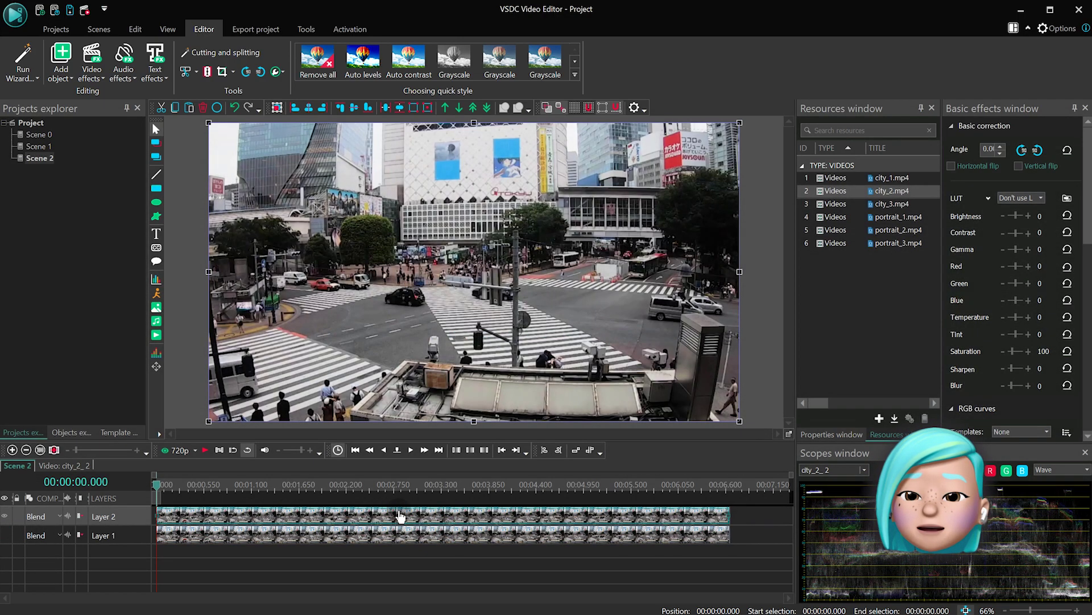
double_click(404, 519)
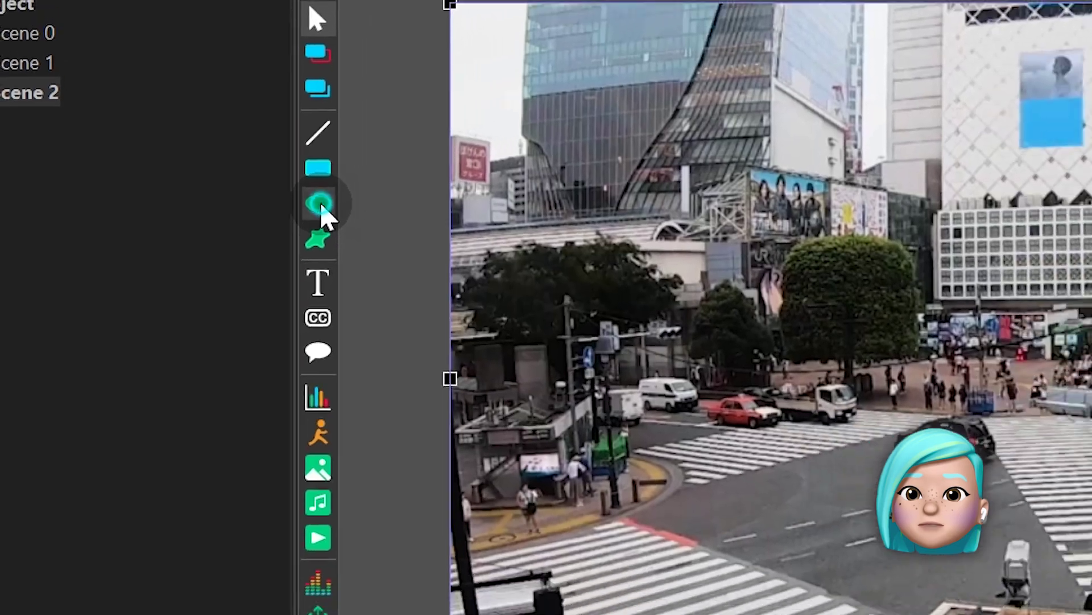
Draw a filled, outline-free black circle over the lower centre of the video.
left_click(371, 212)
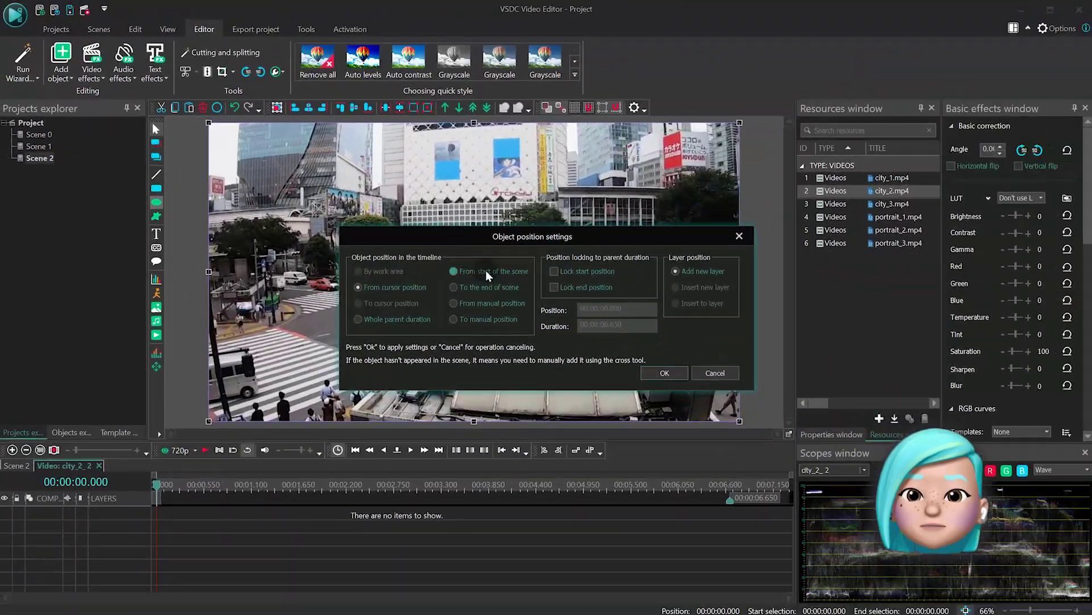
double_click(486, 271)
left_click_drag(473, 276, 612, 417)
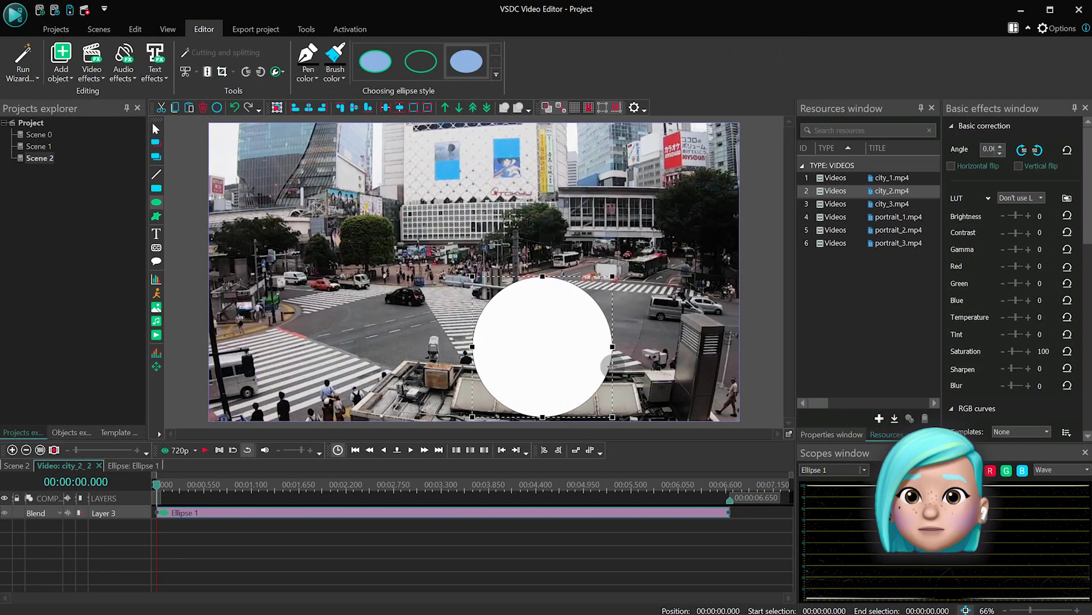
left_click_drag(605, 365, 528, 301)
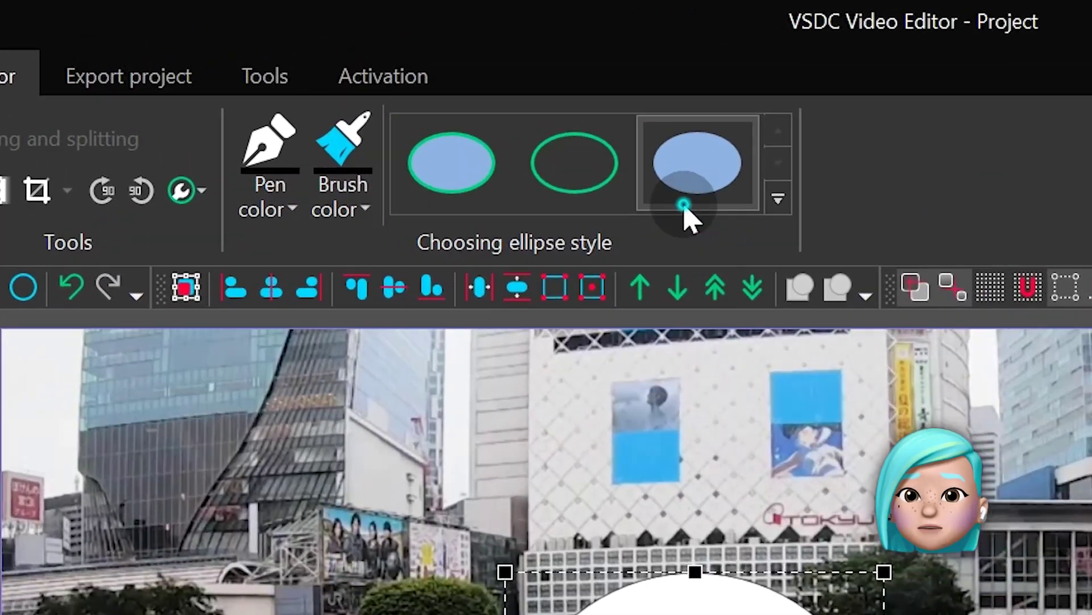
left_click(685, 206)
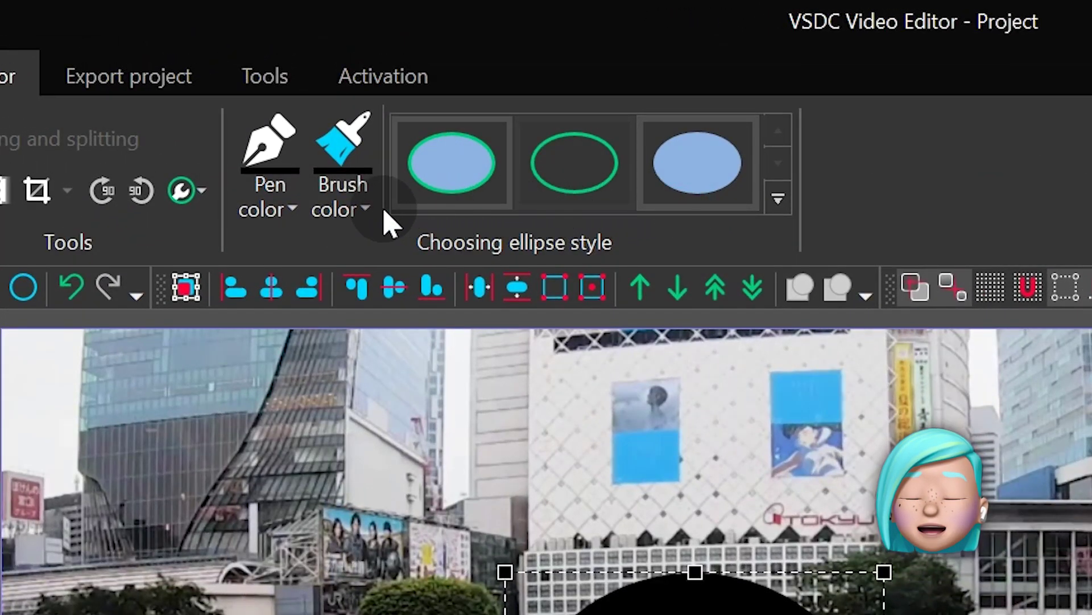
left_click(353, 212)
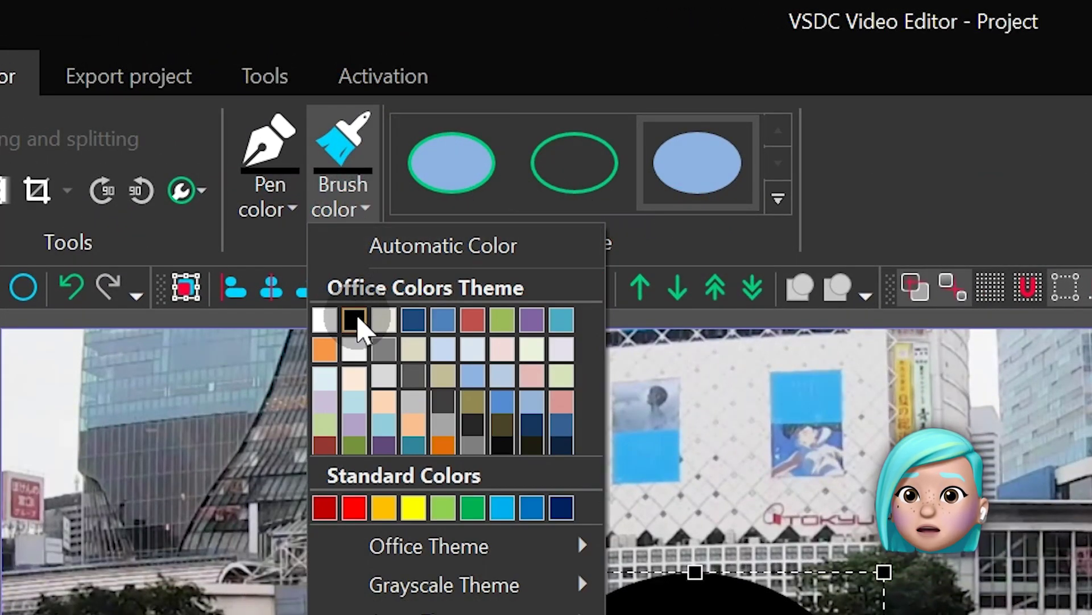
left_click(355, 318)
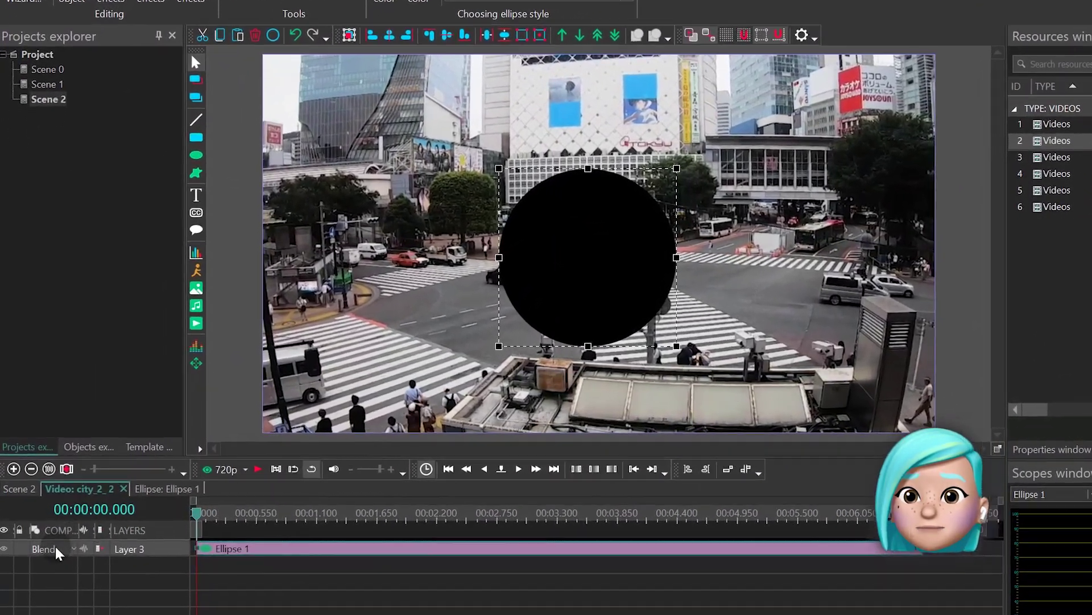
Set the ellipse's blending mode to Inverted mask, then open the ellipse's contents.
left_click(57, 540)
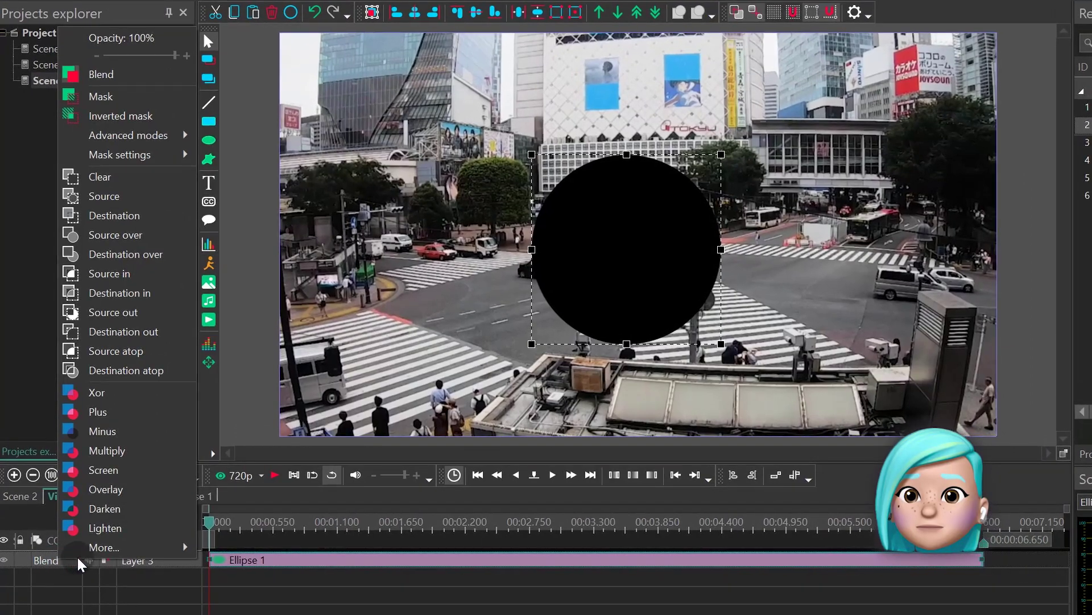
left_click(131, 115)
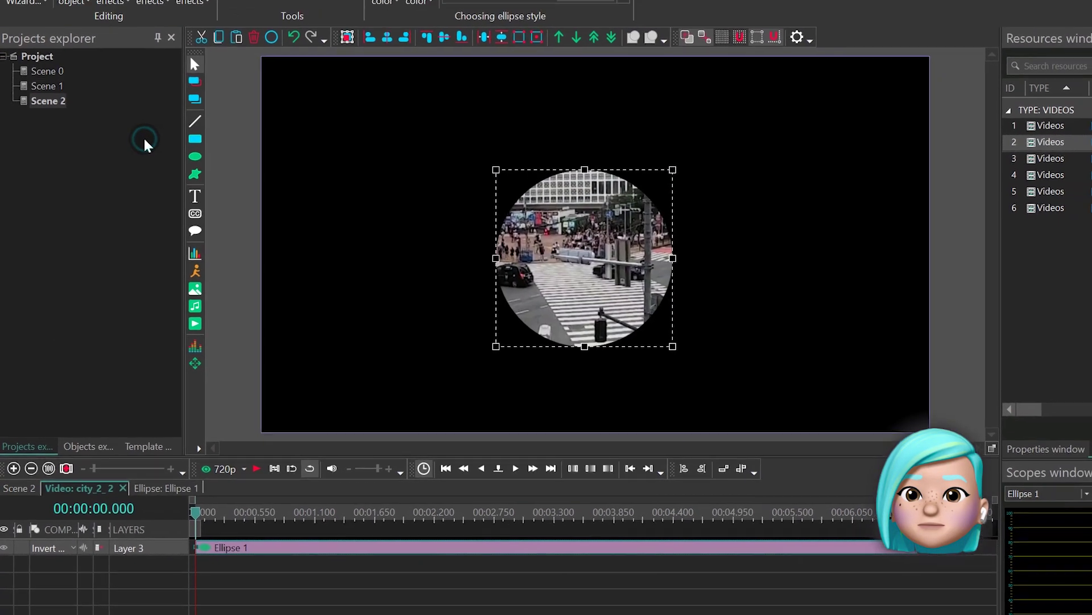
mouse_move(495, 285)
left_mouse_down()
mouse_move(478, 313)
mouse_move(507, 296)
mouse_move(470, 296)
mouse_move(479, 293)
left_mouse_up()
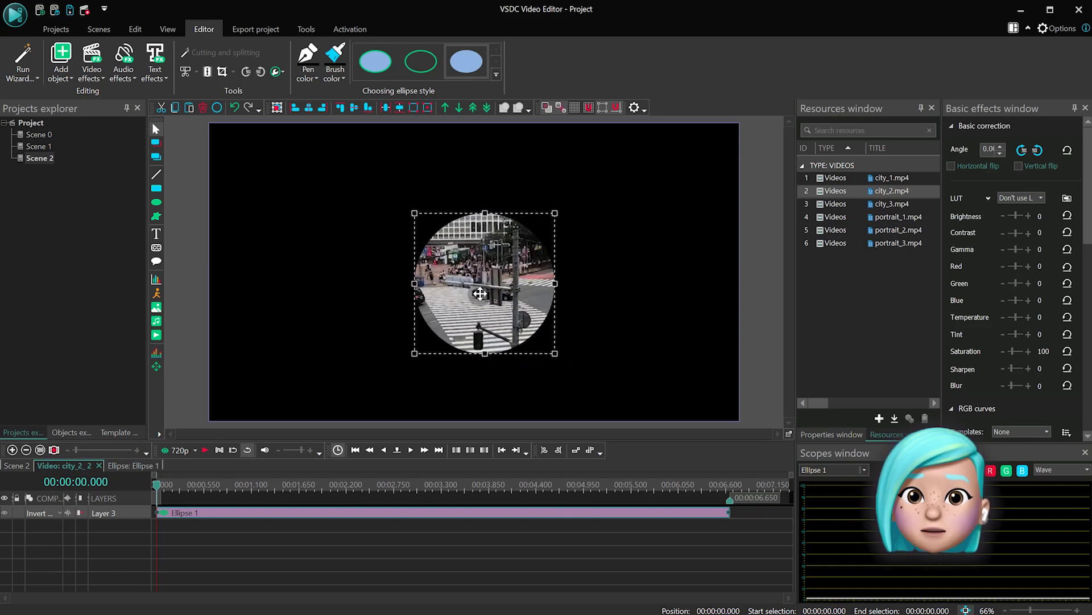
double_click(480, 290)
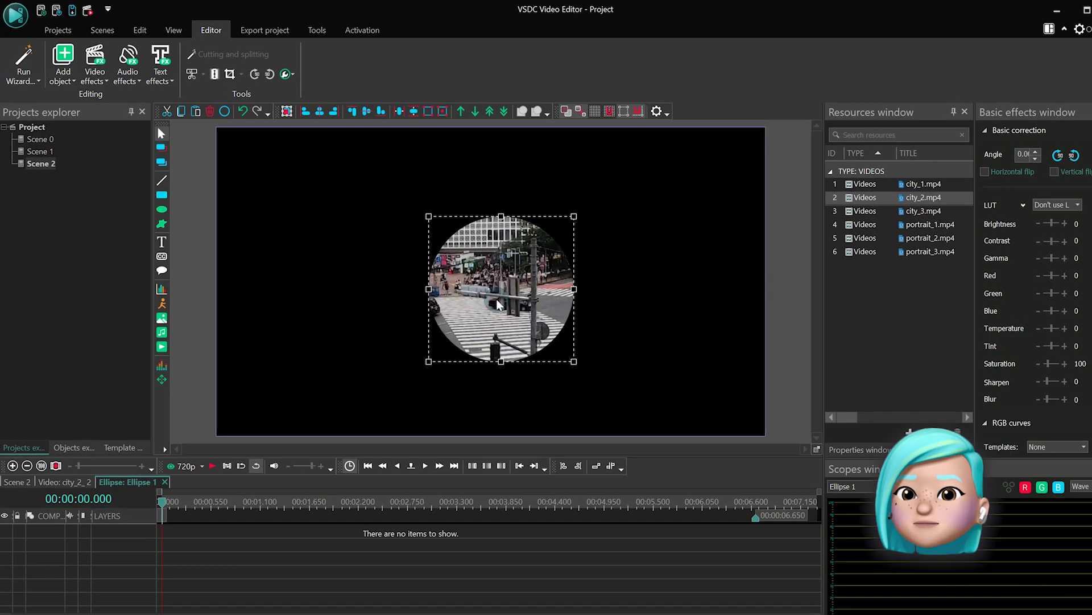
Add a Gaussian blur across the ellipse's full duration and begin setting its strength.
left_click(137, 116)
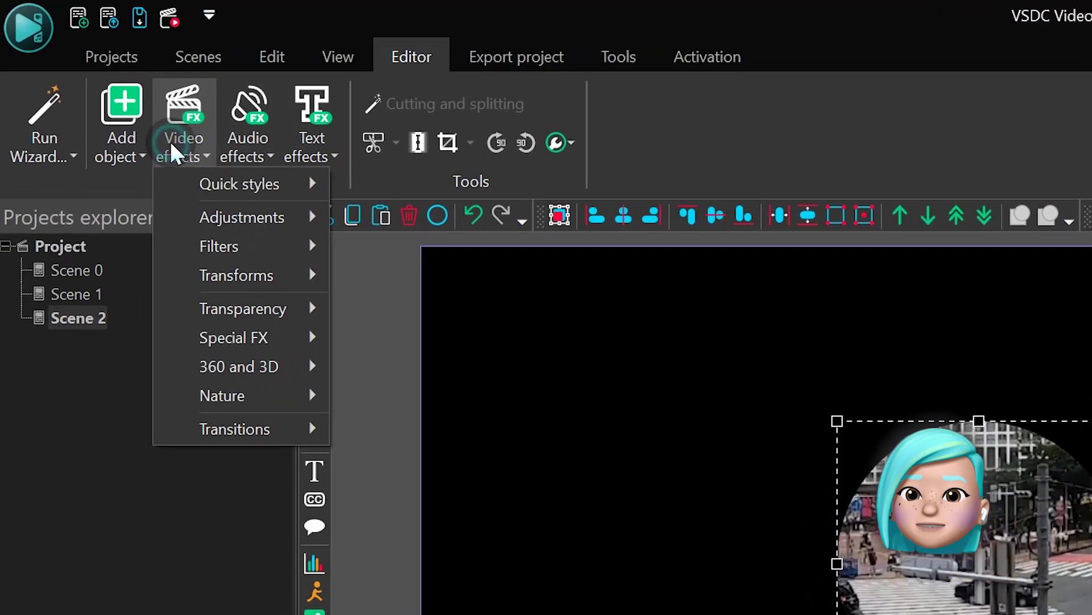
mouse_move(220, 246)
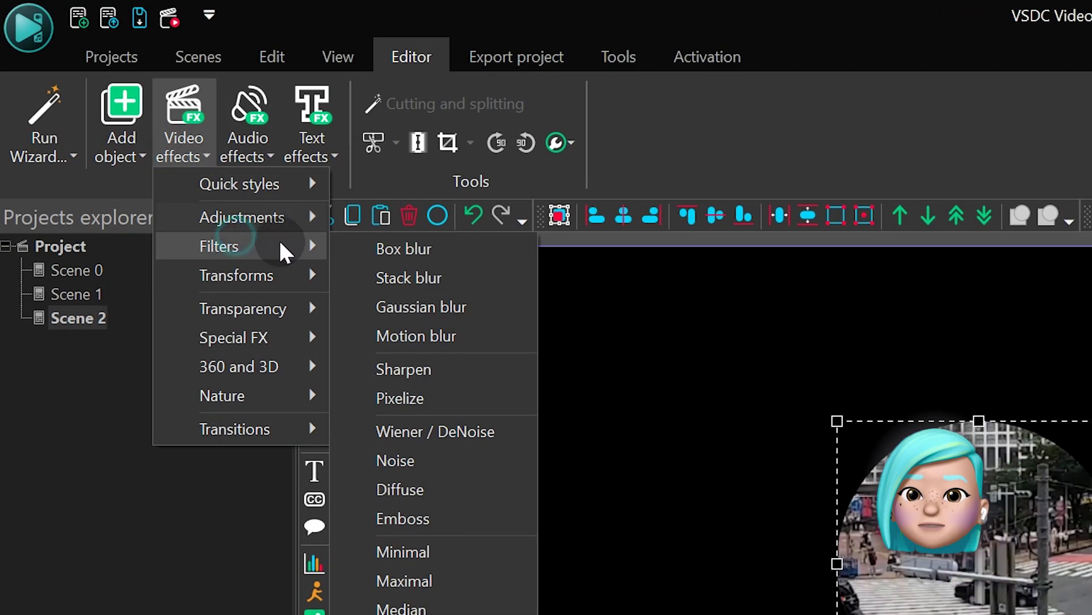
left_click(443, 279)
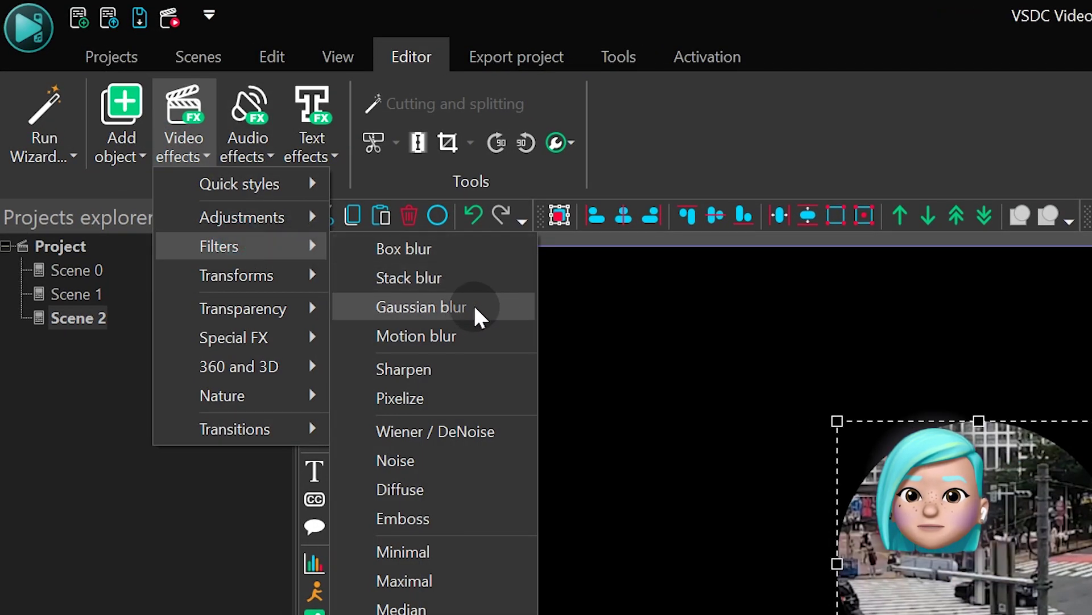
left_click(492, 308)
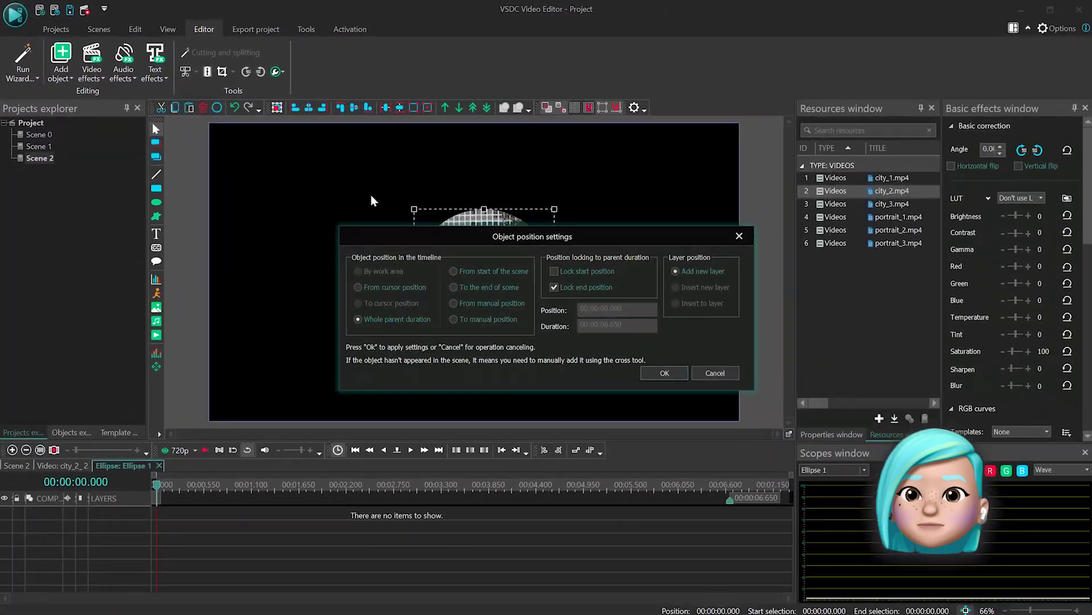
left_click(664, 373)
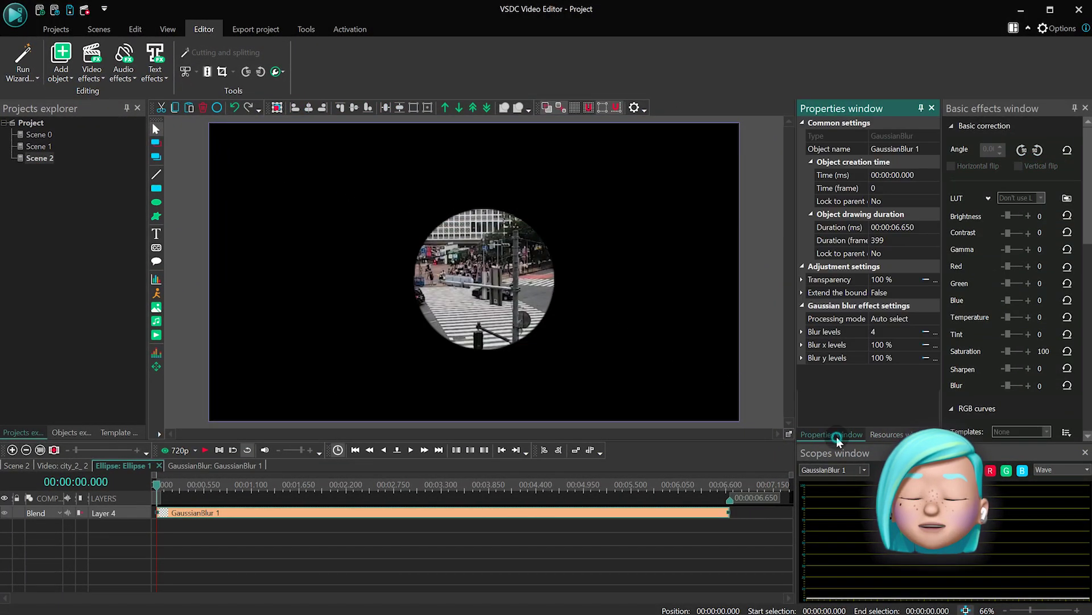
left_click(910, 338)
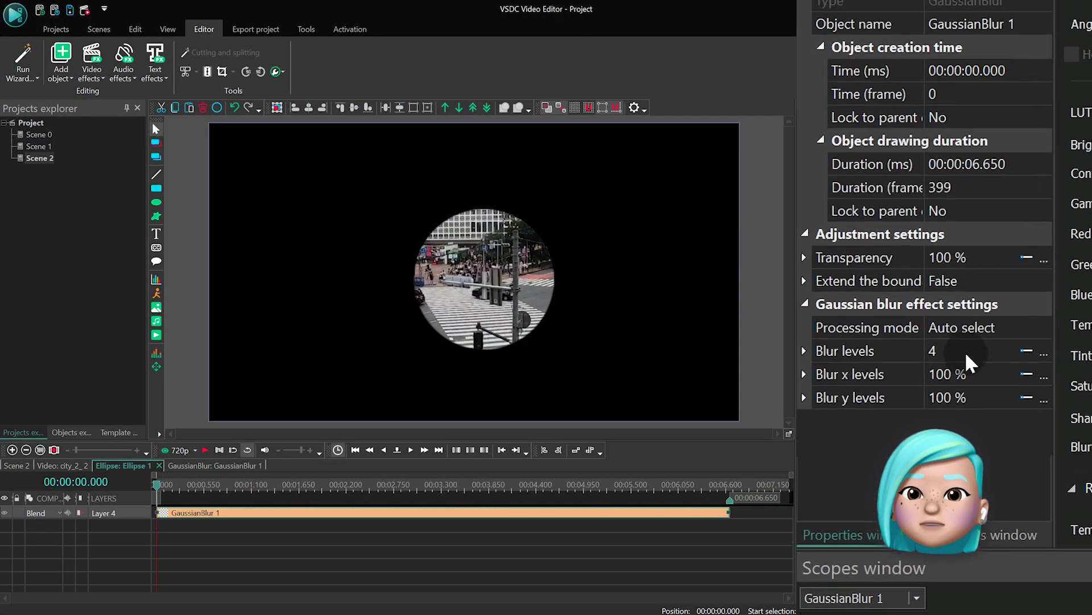
type("10")
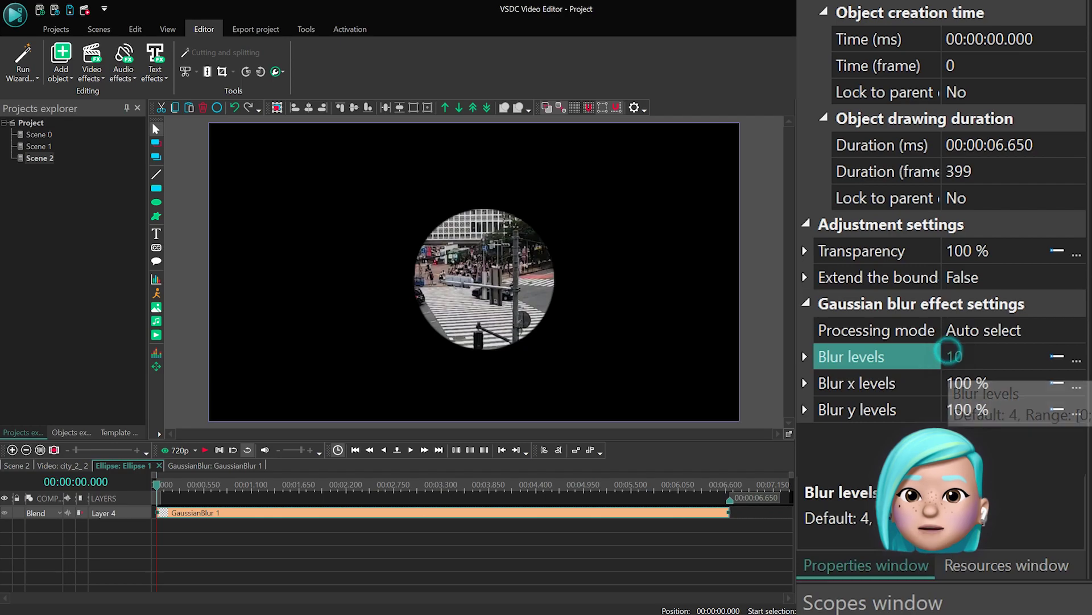
type("1666")
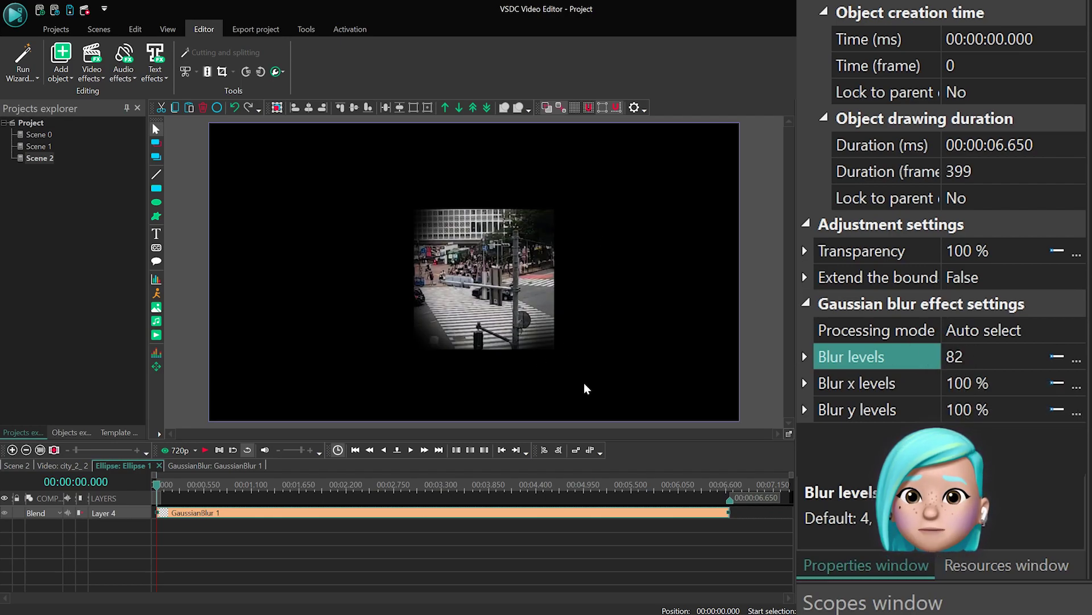
Set the blur's Extend the bound to True and Blur levels to 175.
left_click(1056, 253)
left_click(1018, 280)
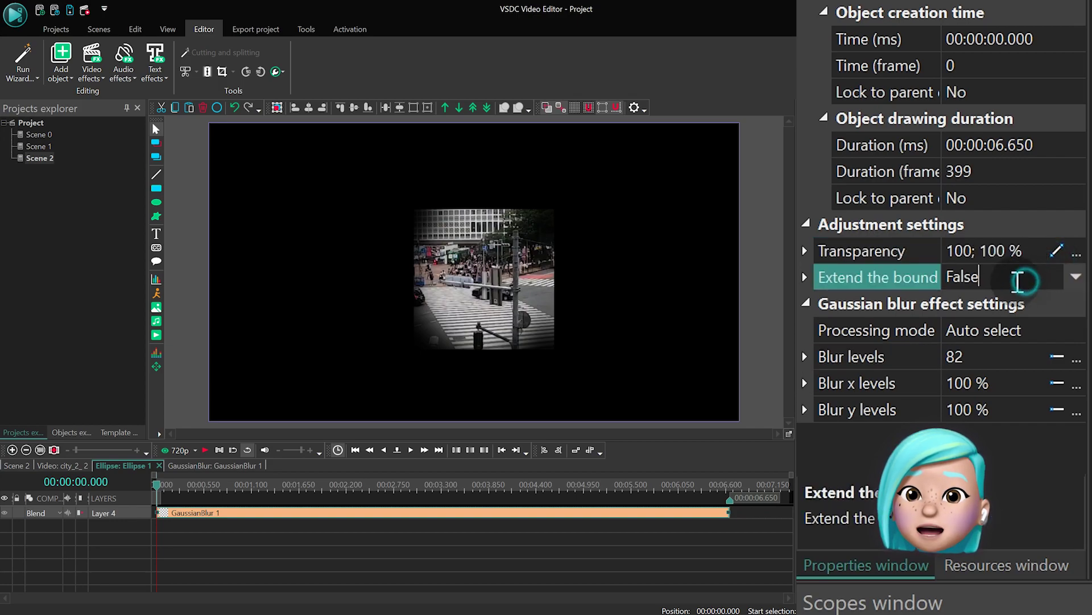
double_click(1010, 270)
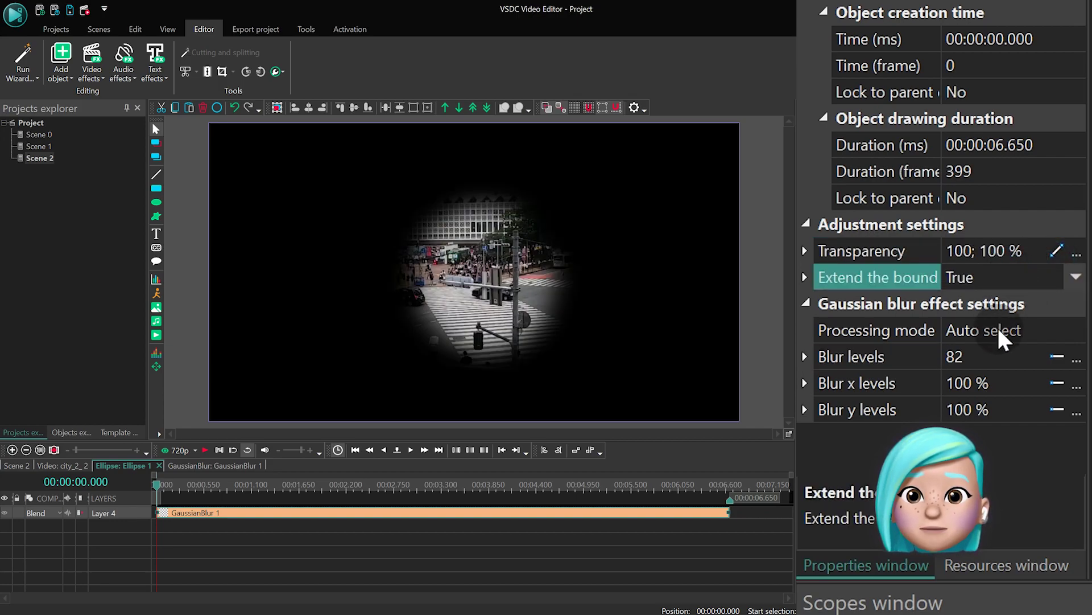
left_click(993, 357)
type("202")
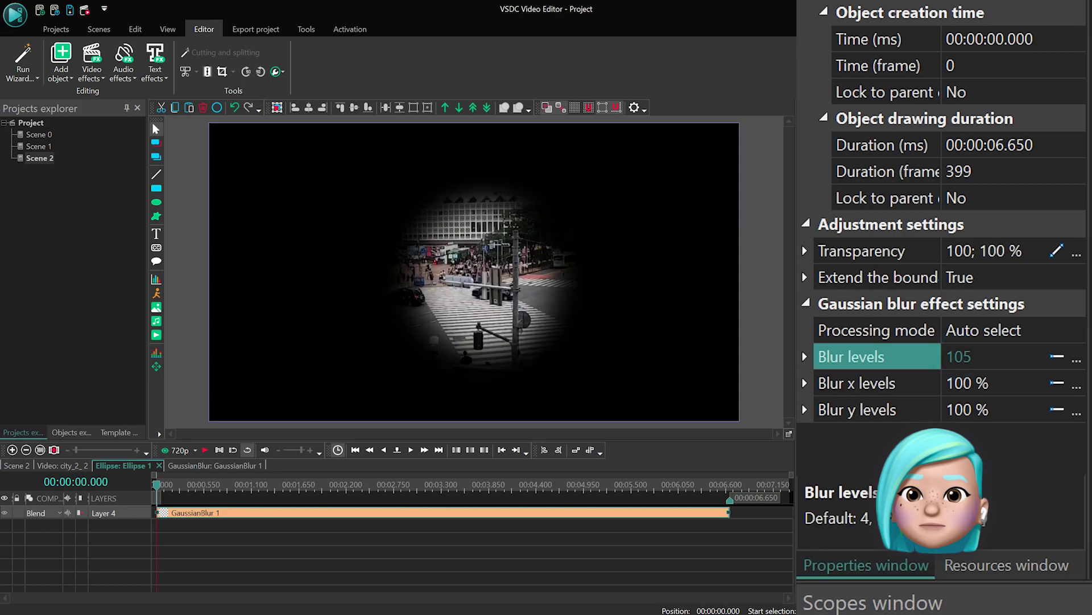
type("175")
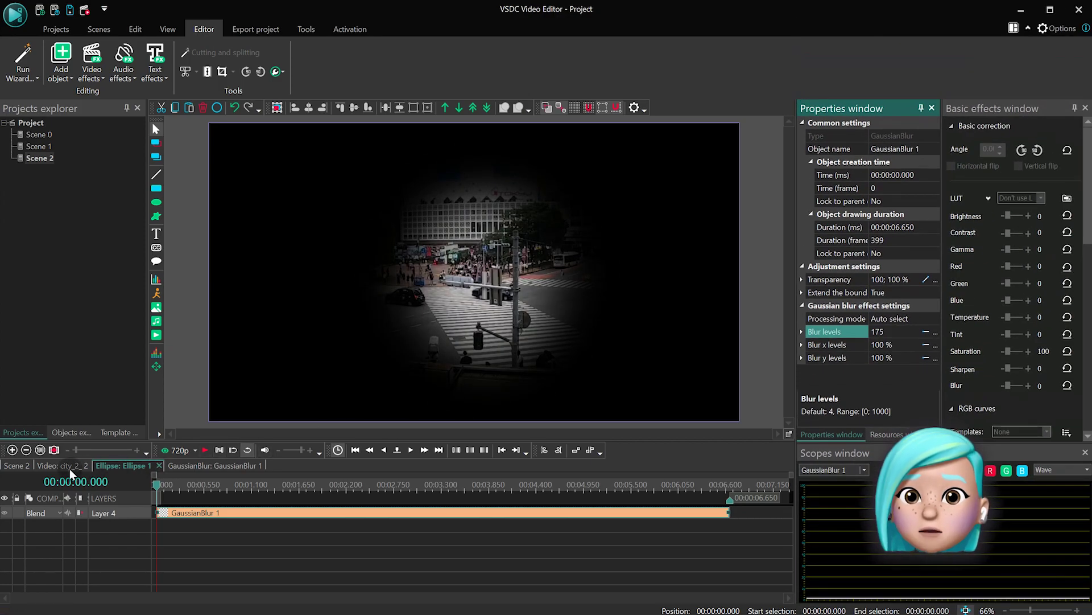
Back in city_2_2, widen the mask both ways, tilt it slightly, flatten and reposition it.
left_click(70, 466)
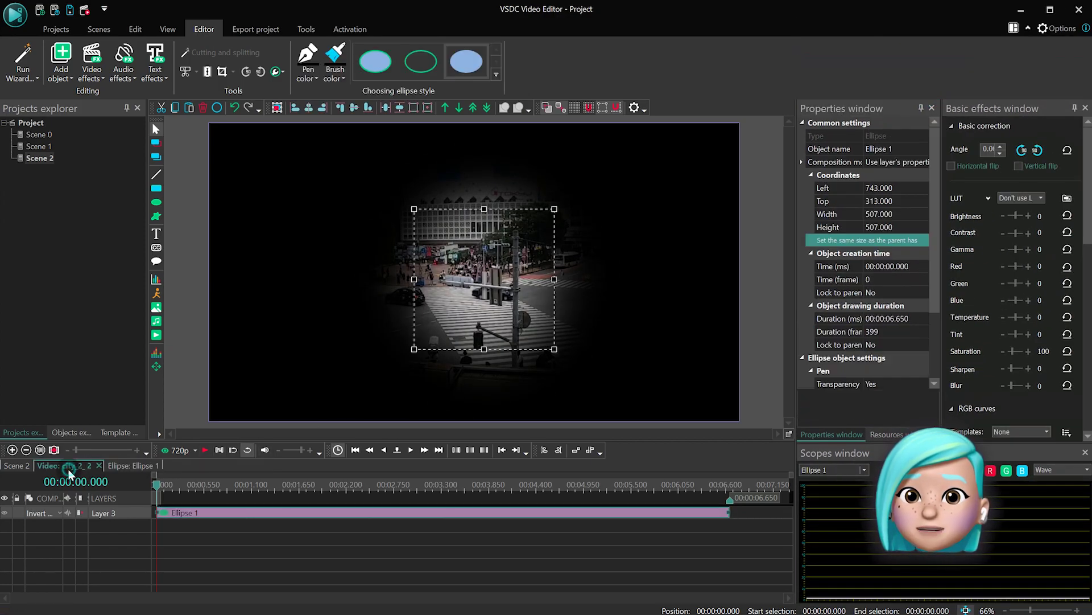
left_click_drag(554, 279, 692, 279)
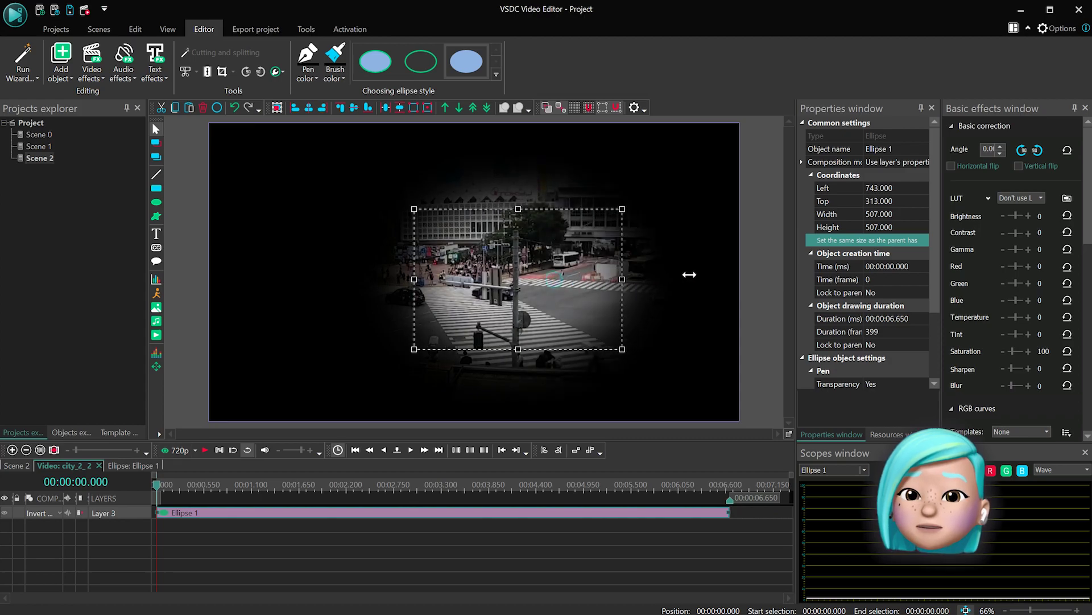
left_click_drag(414, 279, 257, 279)
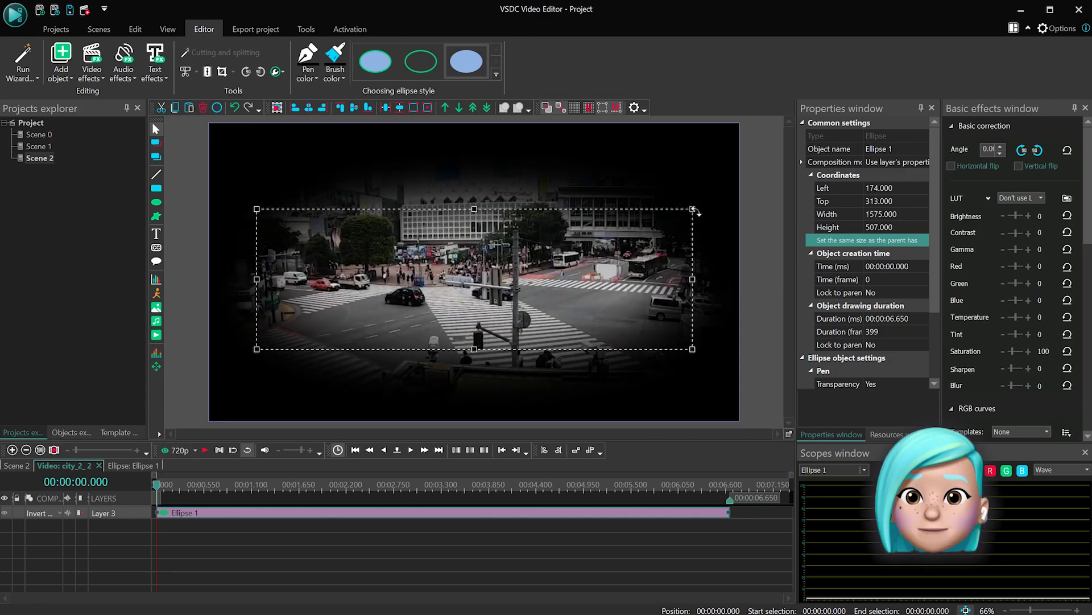
left_click_drag(694, 186, 711, 181)
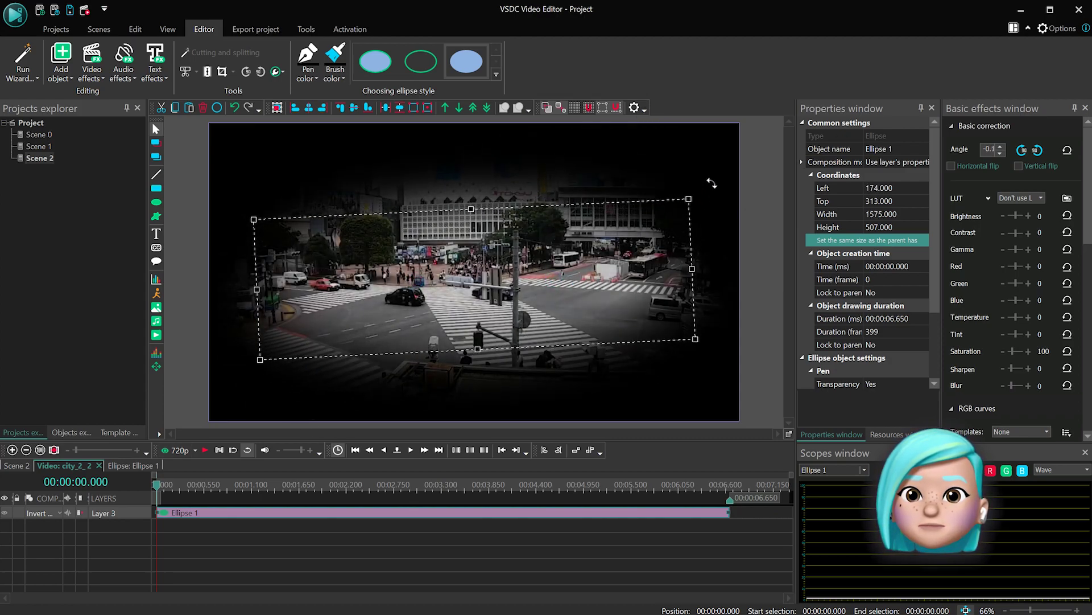
left_click_drag(469, 210, 470, 231)
left_click_drag(541, 298, 546, 308)
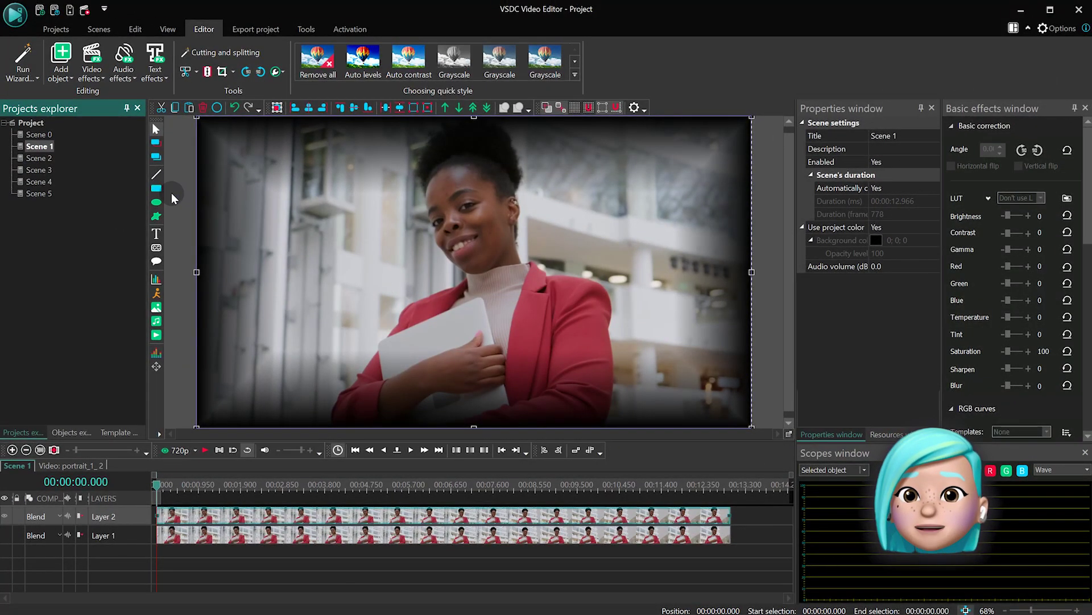
Draw a full-frame white rectangle and move its layer below the video layers.
left_click(156, 188)
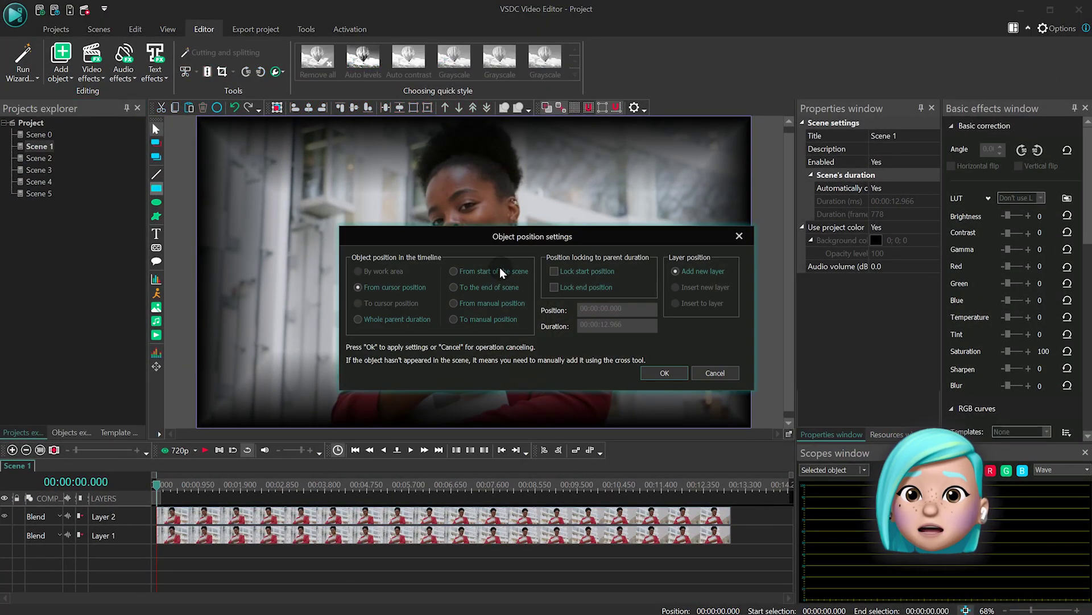
left_click(660, 373)
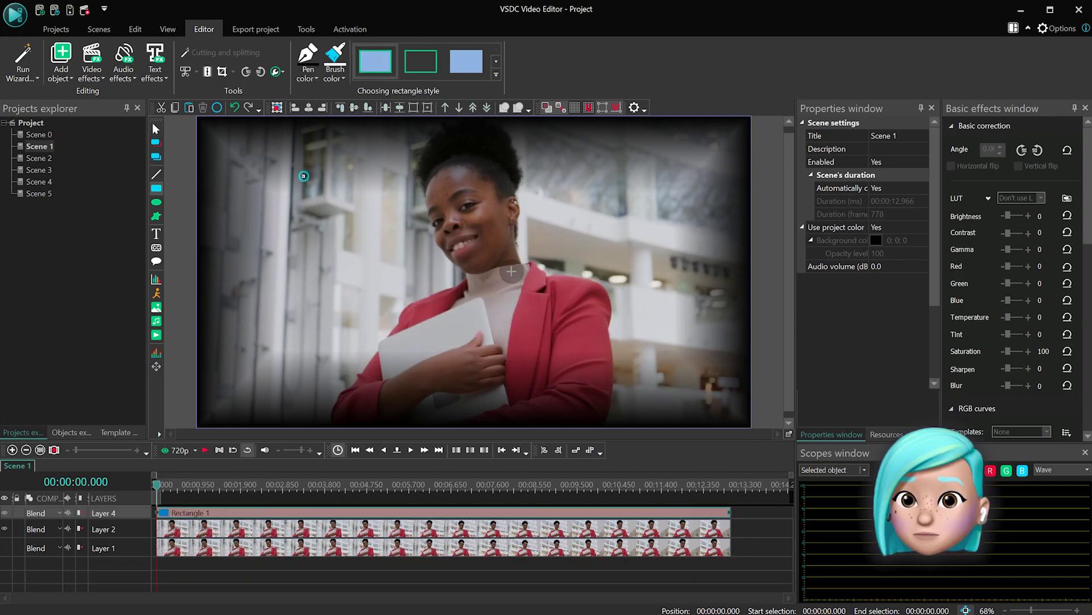
mouse_move(304, 175)
left_mouse_down()
mouse_move(587, 262)
mouse_move(639, 290)
left_mouse_up()
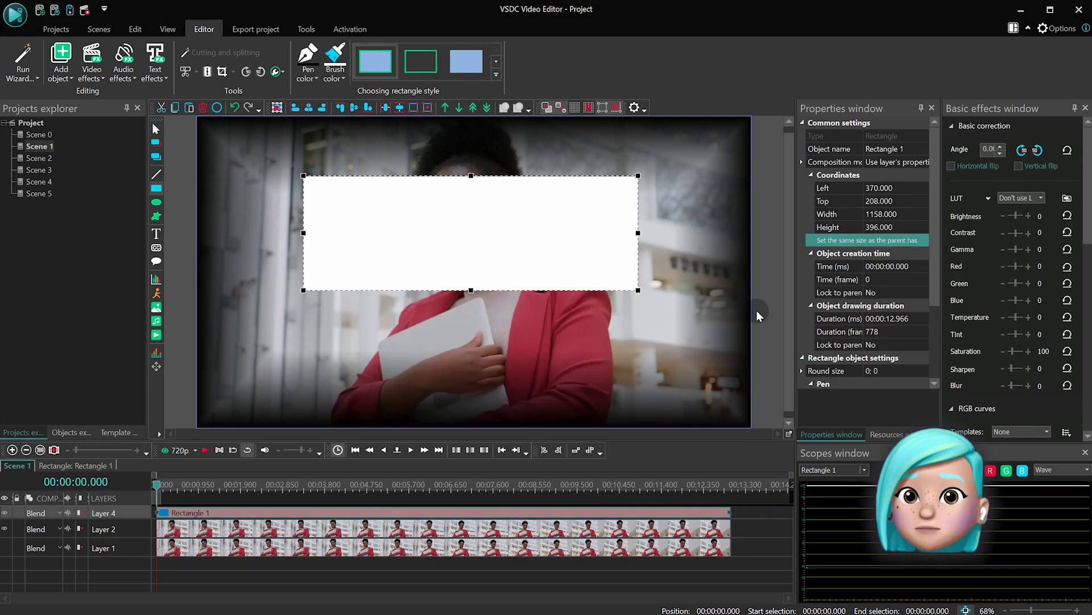
left_click(846, 242)
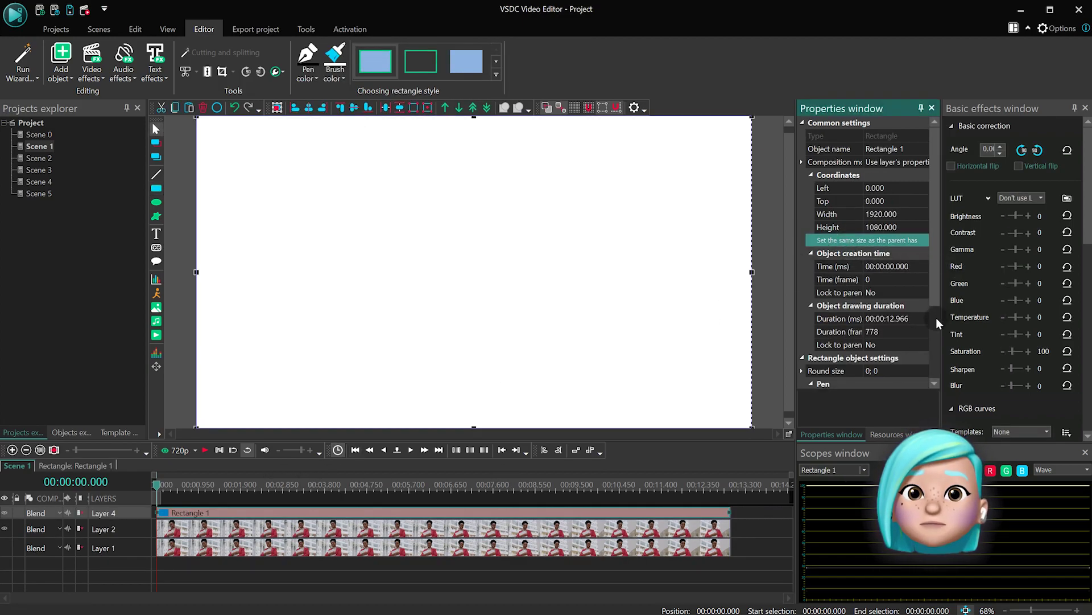
left_click_drag(934, 301, 934, 385)
left_click(904, 358)
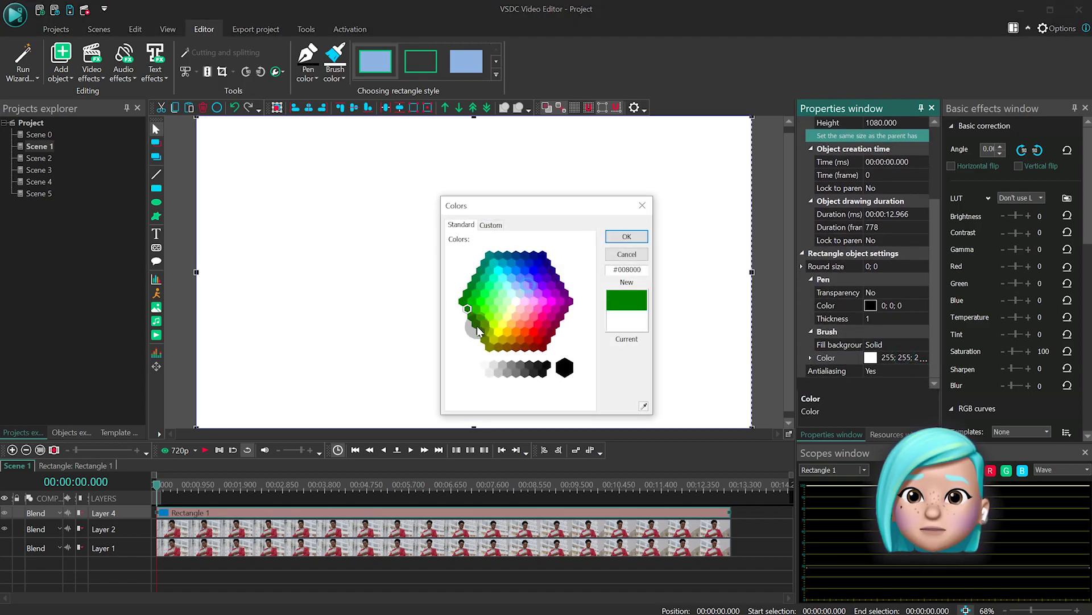
left_click(642, 238)
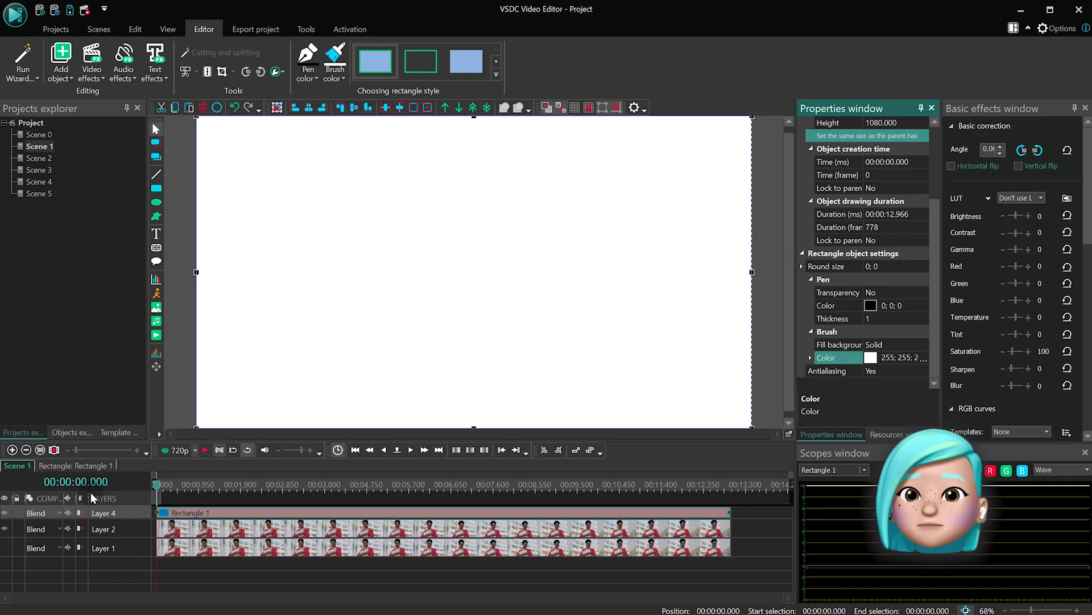
left_click_drag(104, 513, 121, 552)
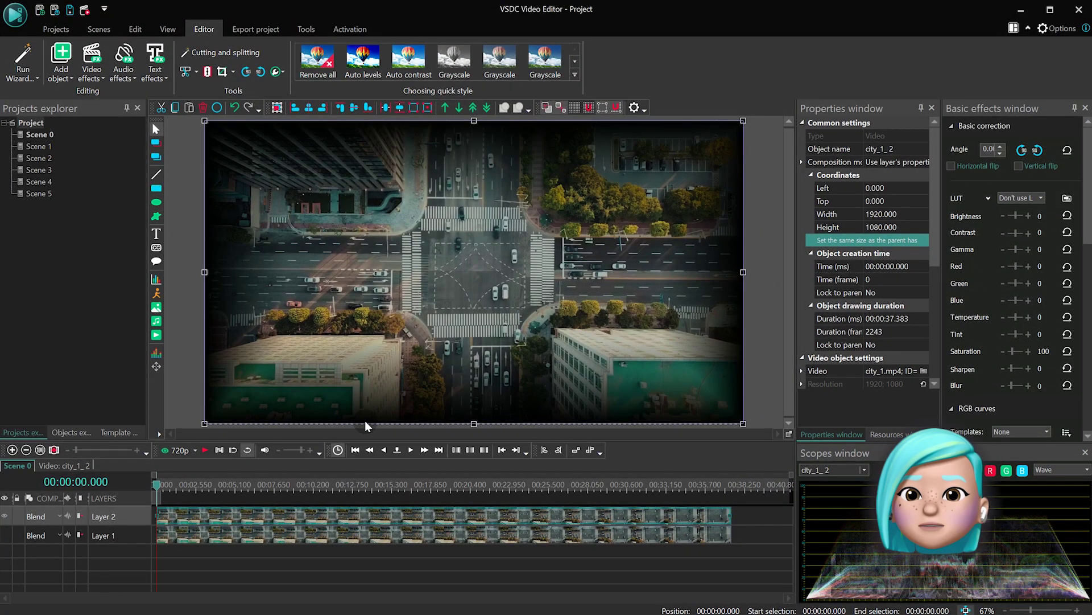
Open the bottom city clip and add a Gaussian blur with Blur levels 101.
left_click(297, 537)
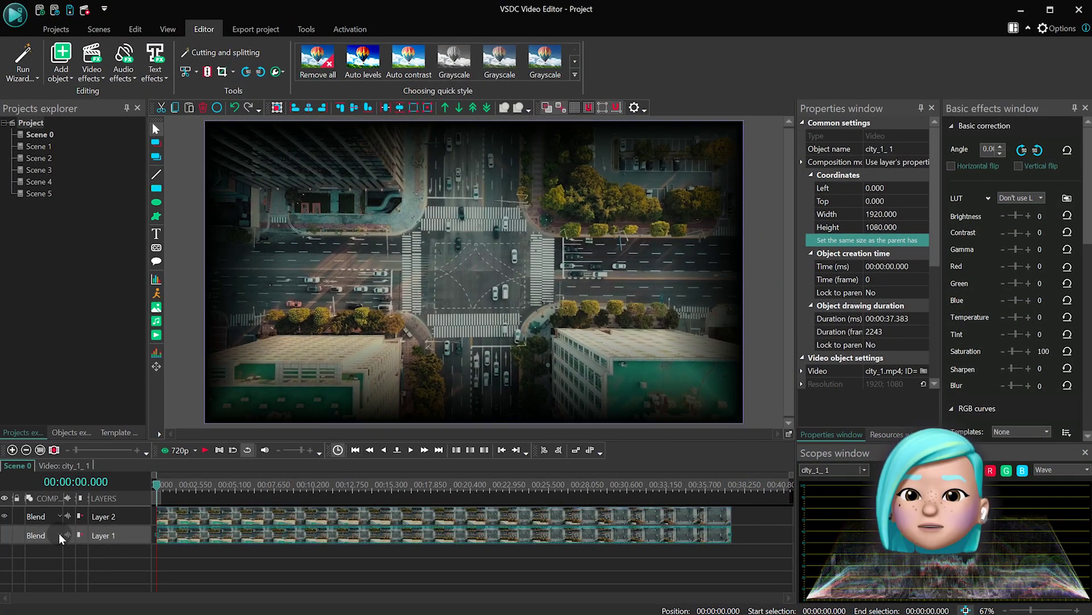
left_click(4, 535)
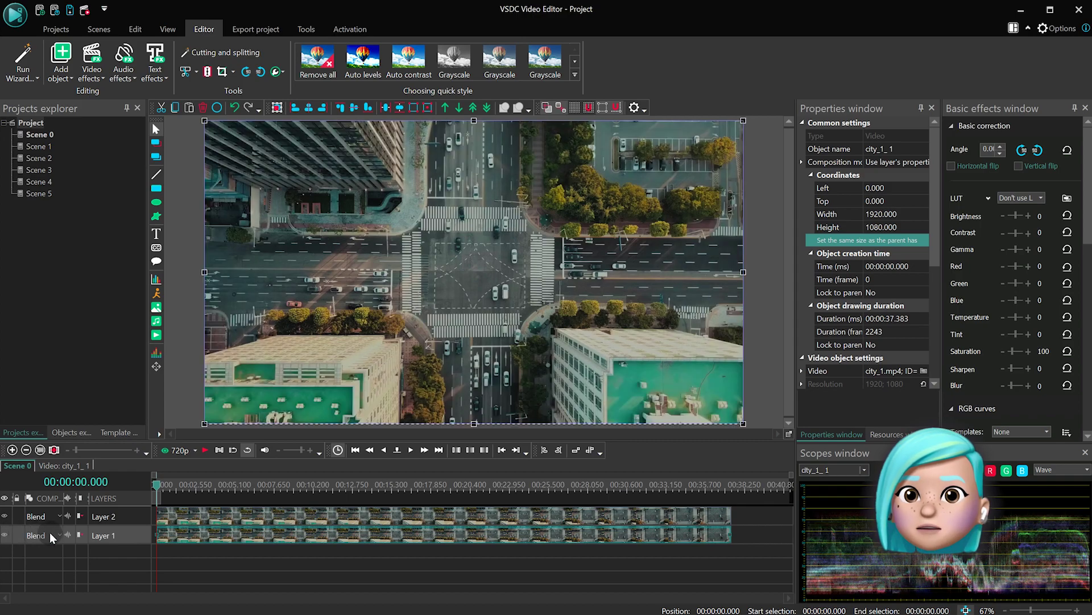
double_click(375, 538)
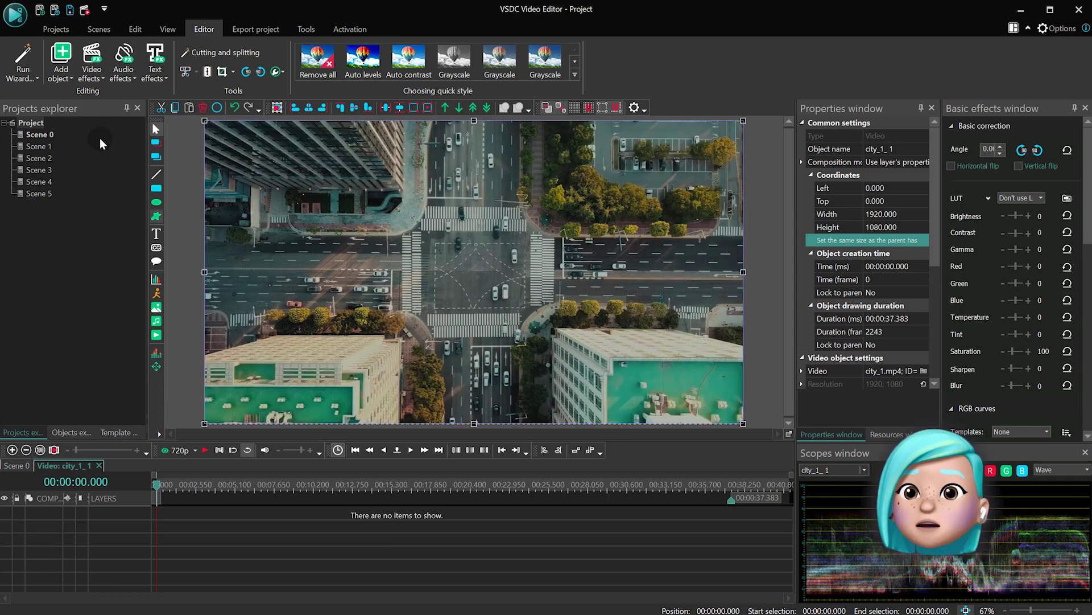
left_click(92, 81)
left_click(122, 126)
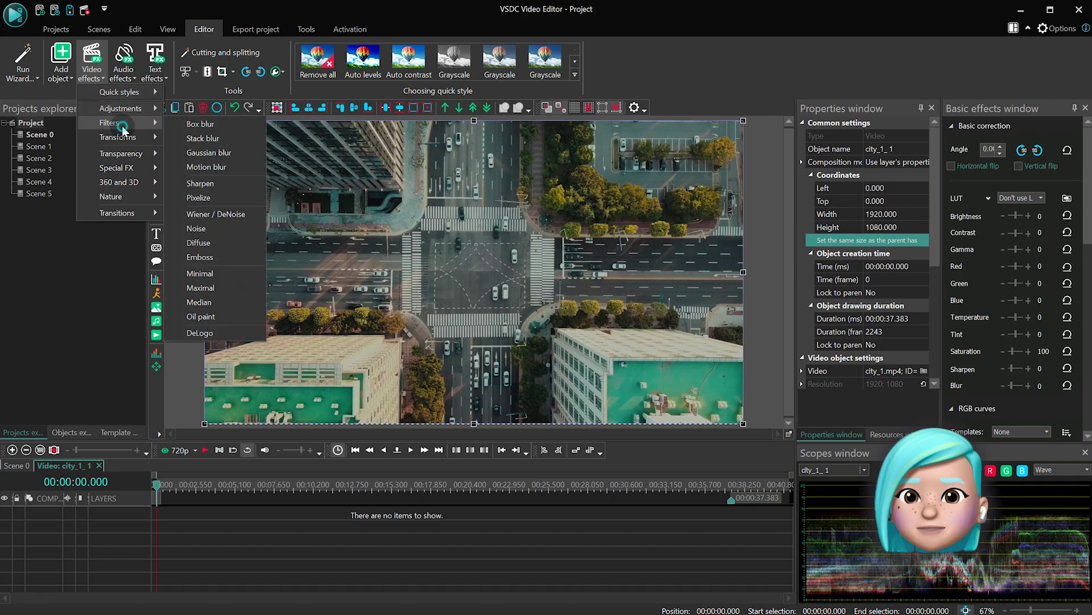
left_click(250, 159)
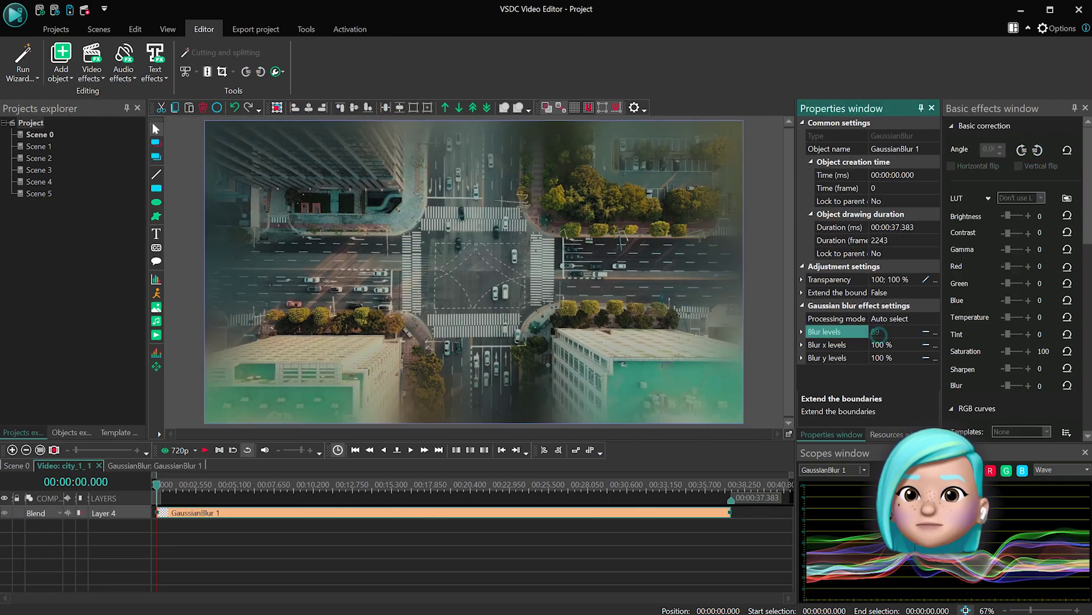
type("101")
key("Return")
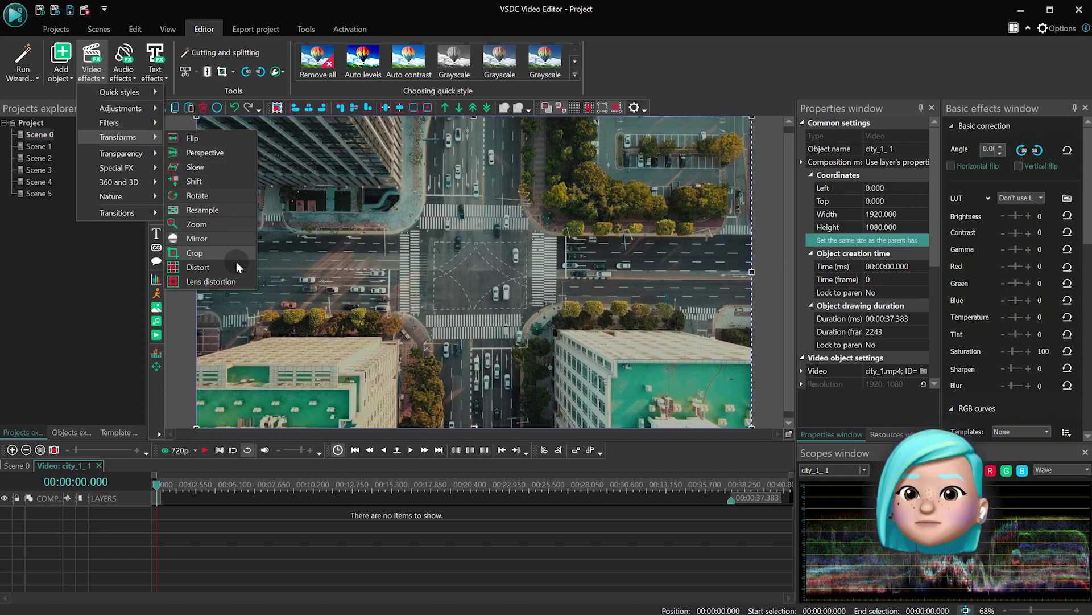
Add a Distort effect and falling Raindrops to the city clip.
left_click(237, 272)
scroll(890, 318, "down", 1)
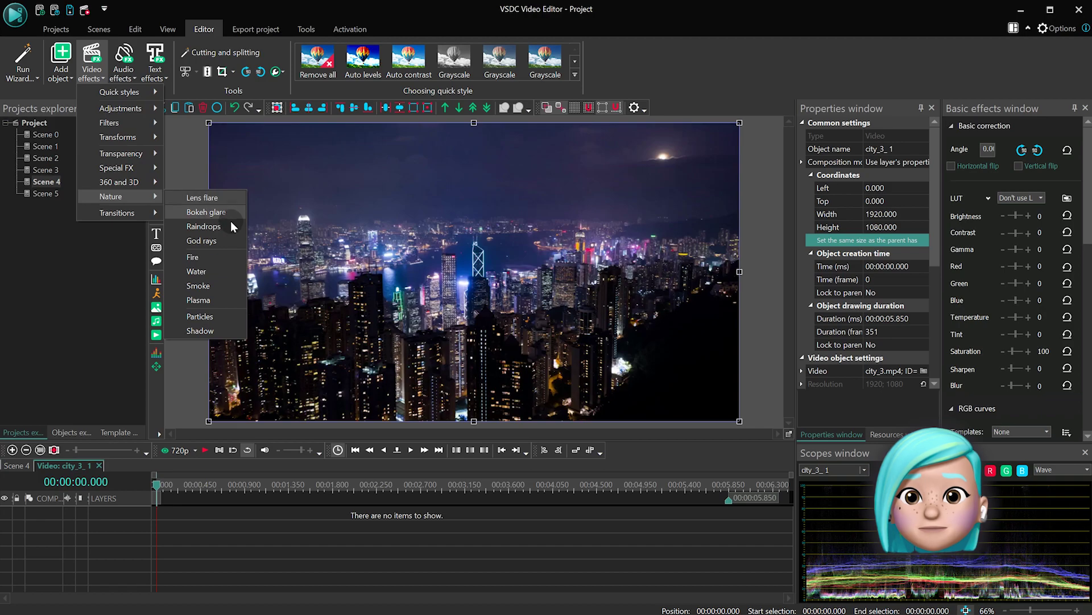
left_click(231, 226)
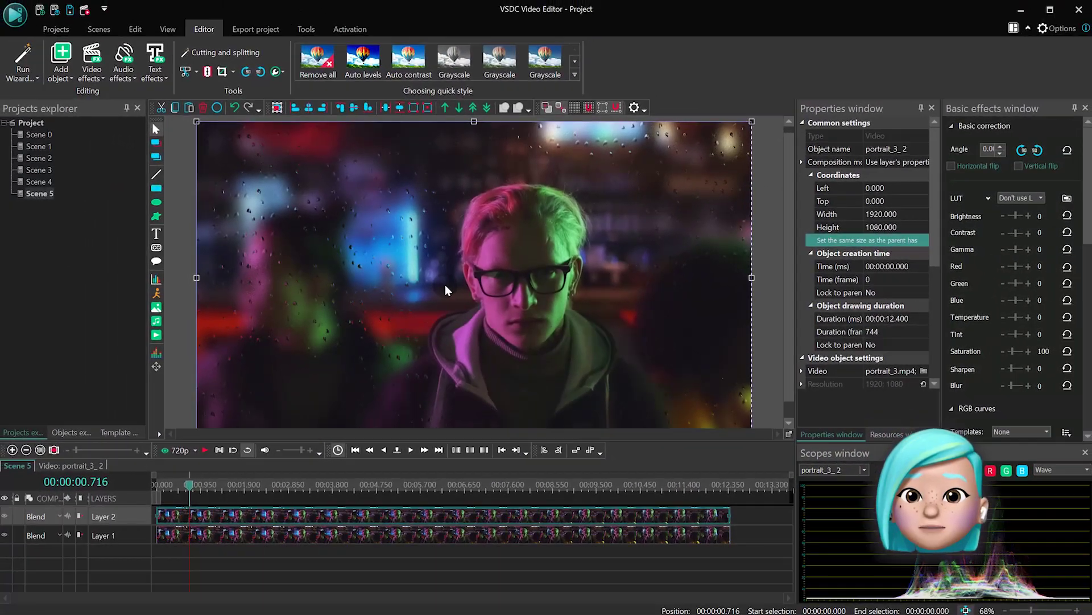
Create a movement map tracking the man's face in the portrait video and apply it.
right_click(448, 280)
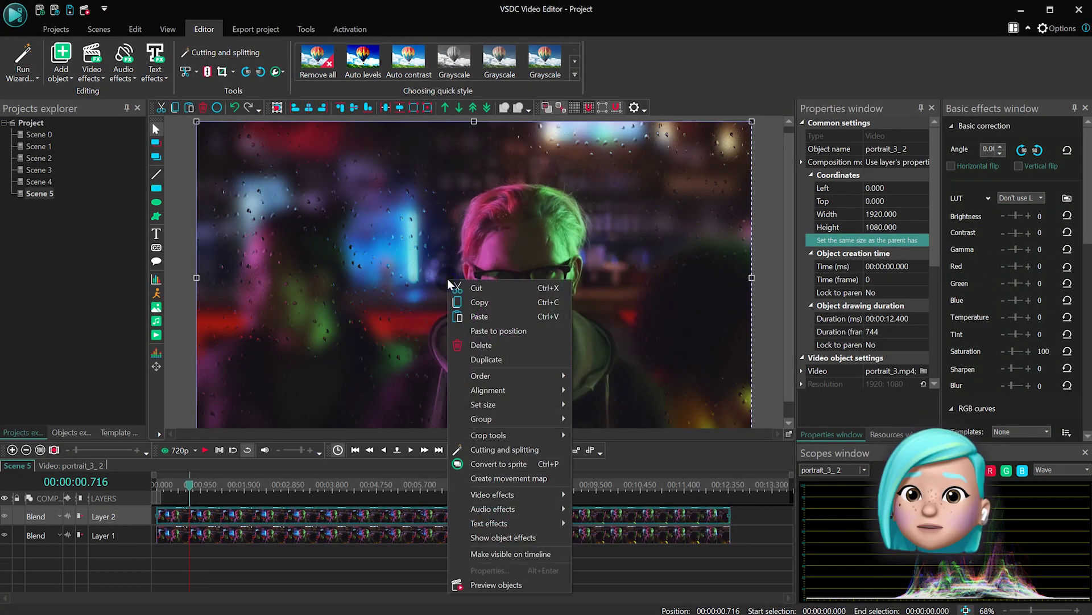
left_click(555, 477)
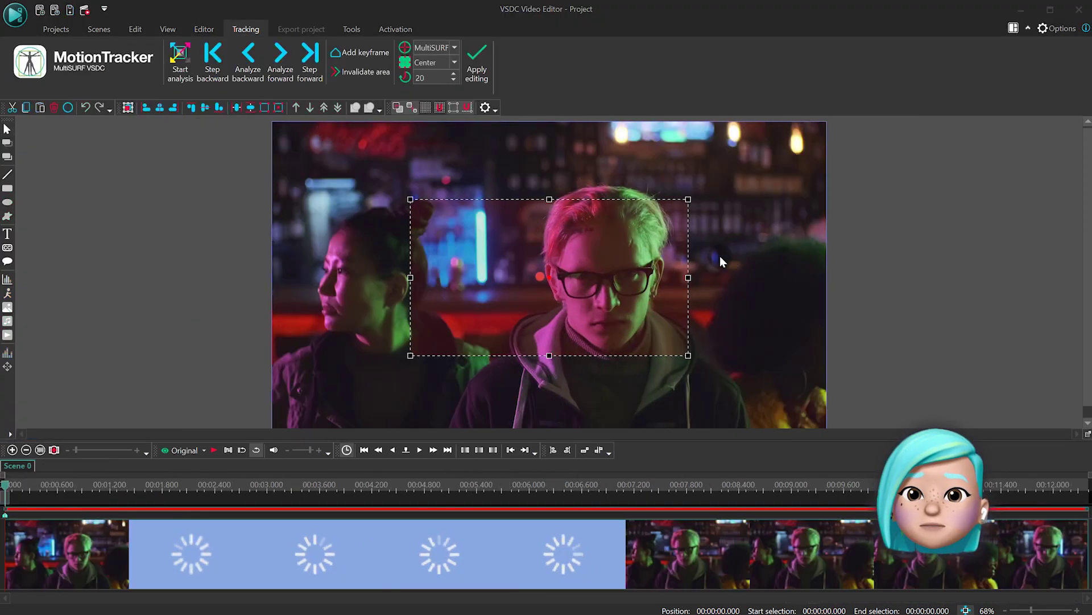
left_click_drag(713, 281, 728, 288)
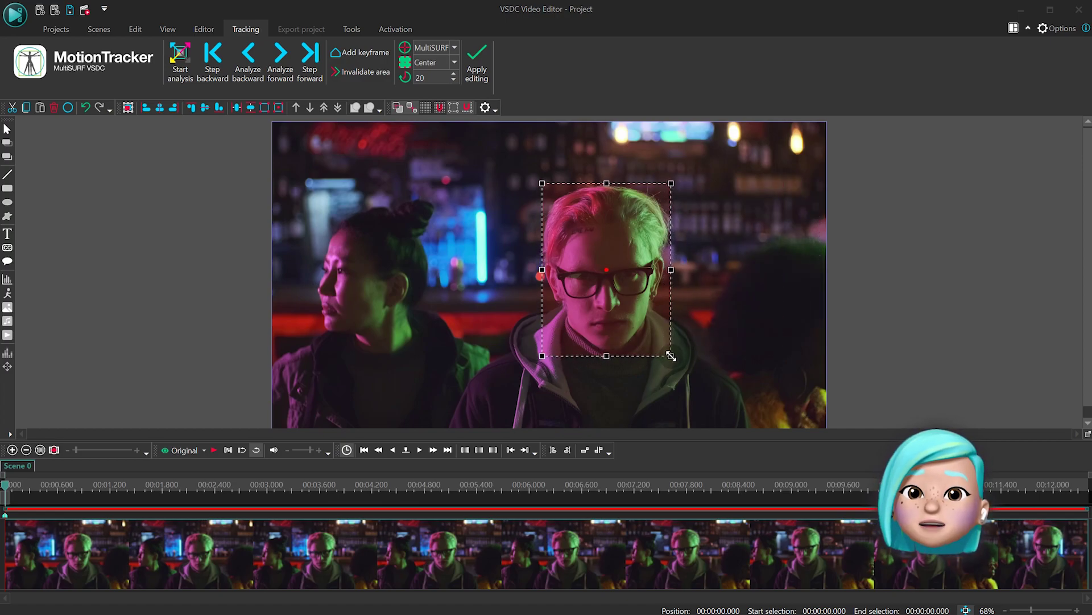
left_click(183, 67)
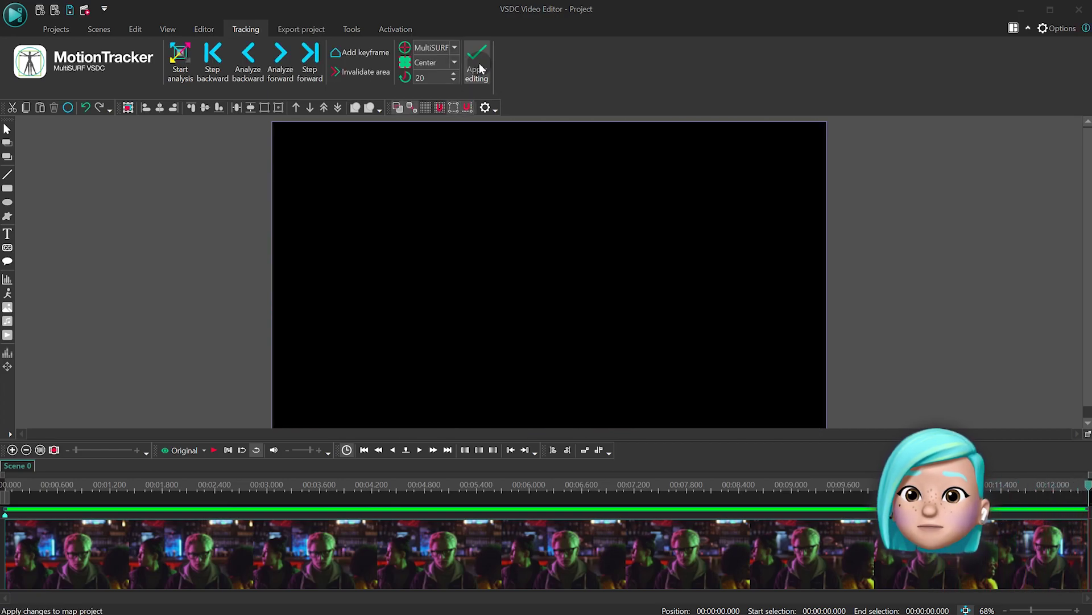
left_click(480, 64)
Add a Movement map from scene start to Ellipse 1, then play back to verify face-following.
left_click(537, 218)
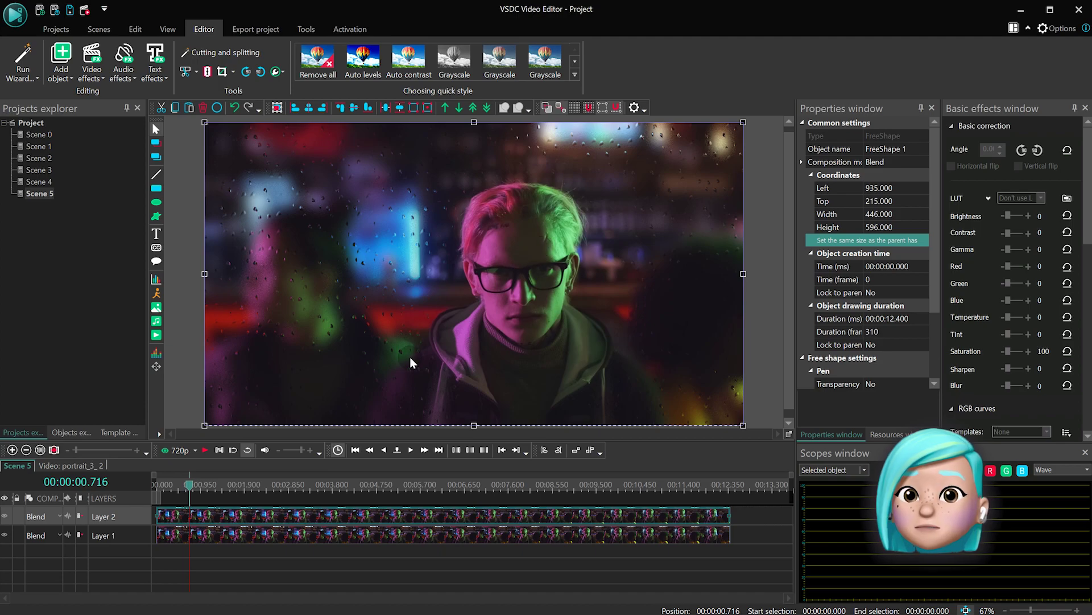
double_click(308, 517)
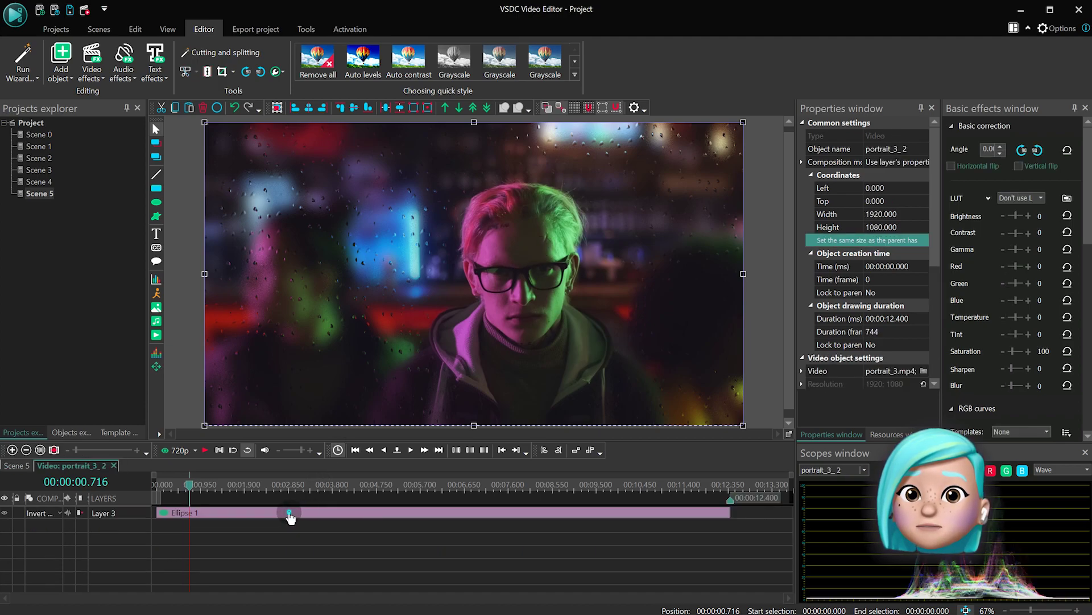
double_click(289, 514)
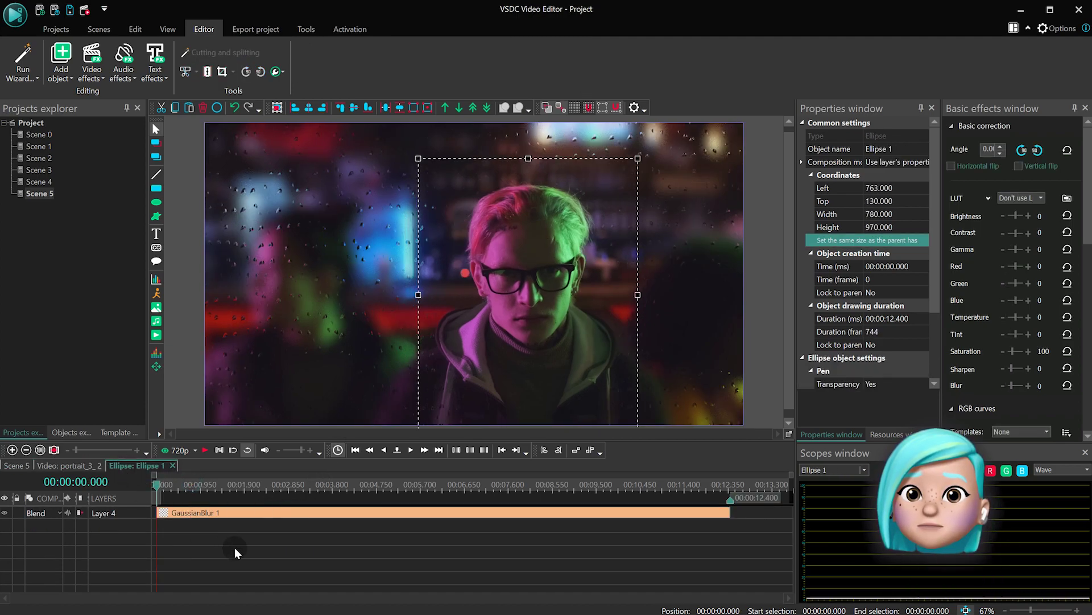
left_click(59, 75)
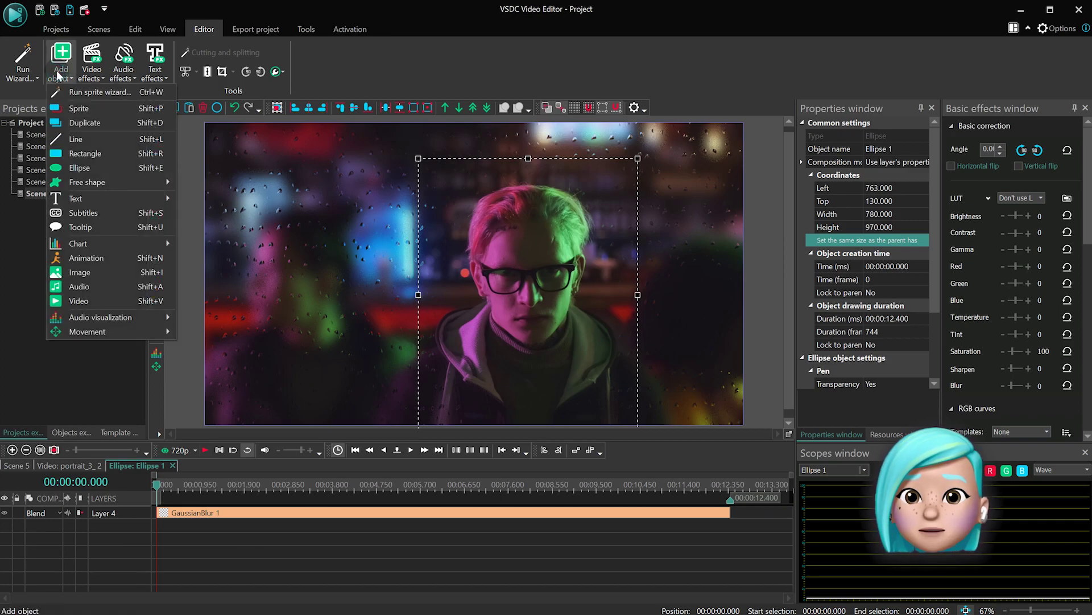
left_click(135, 331)
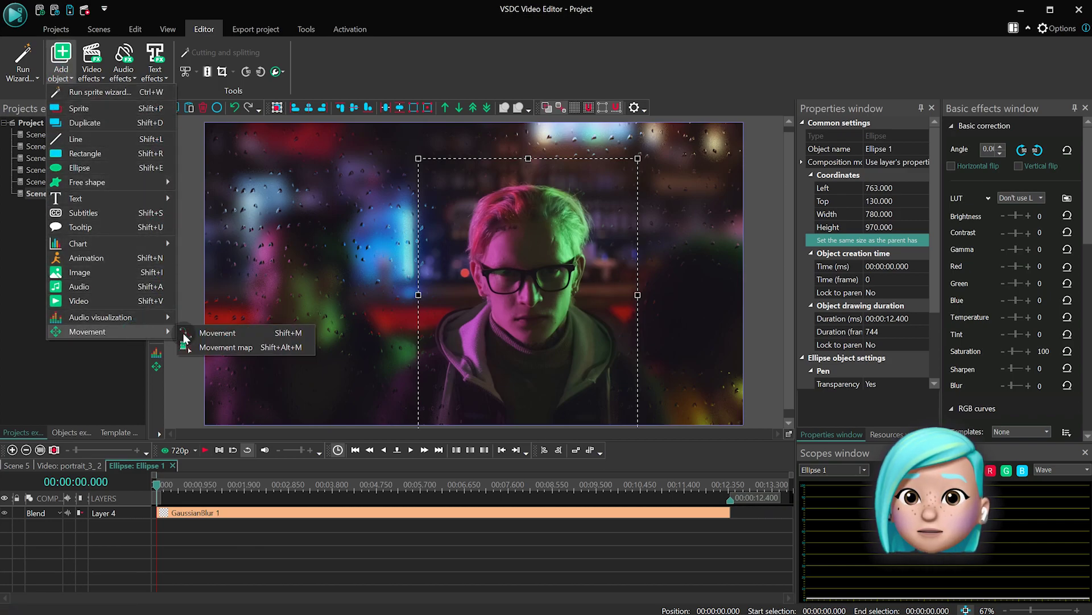
left_click(224, 347)
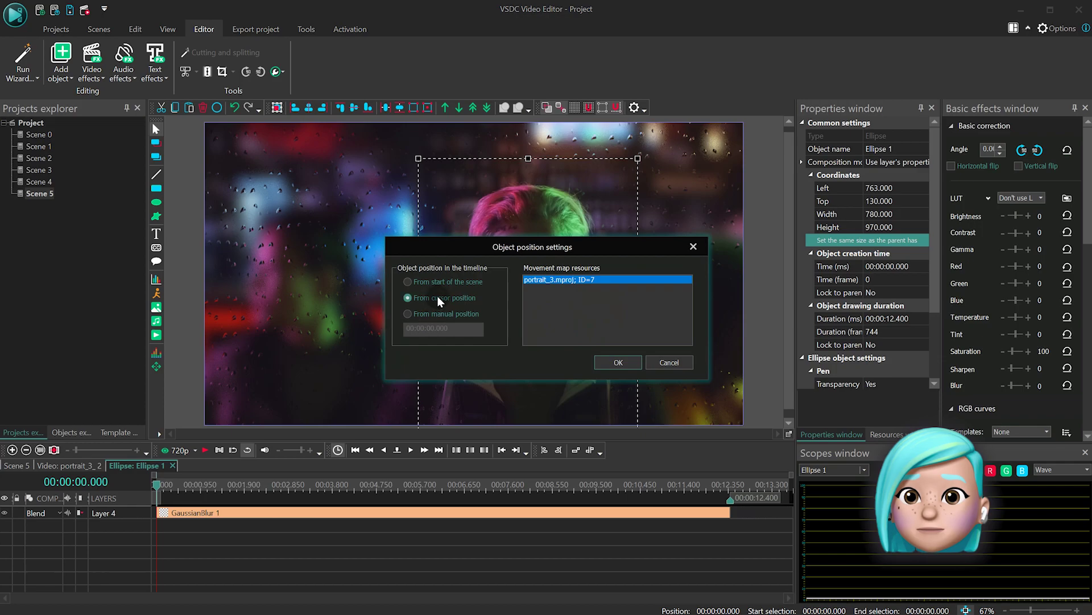
left_click(480, 281)
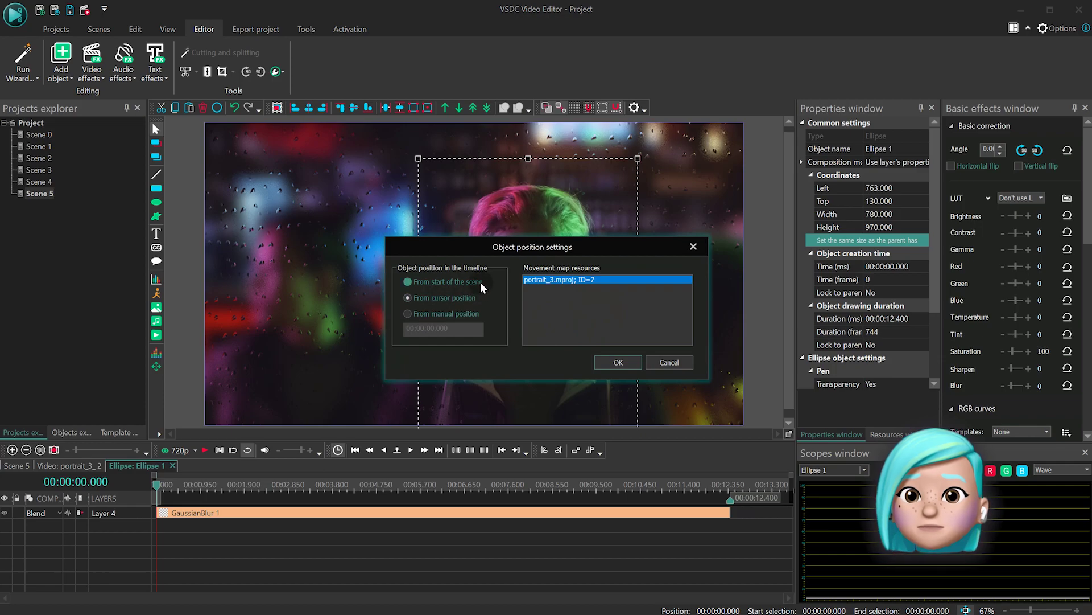
left_click(614, 362)
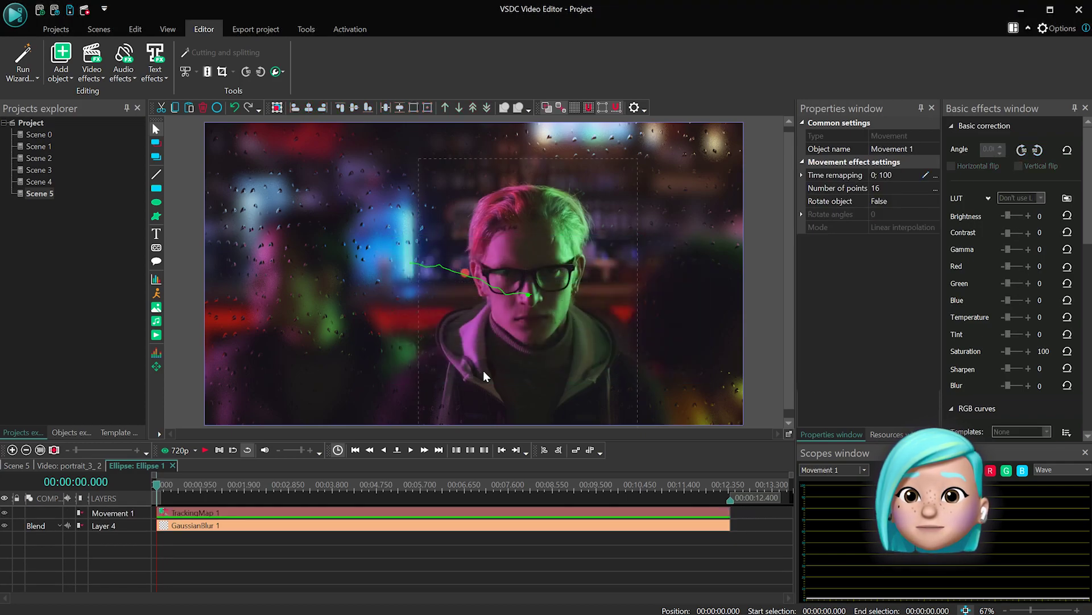
key("space")
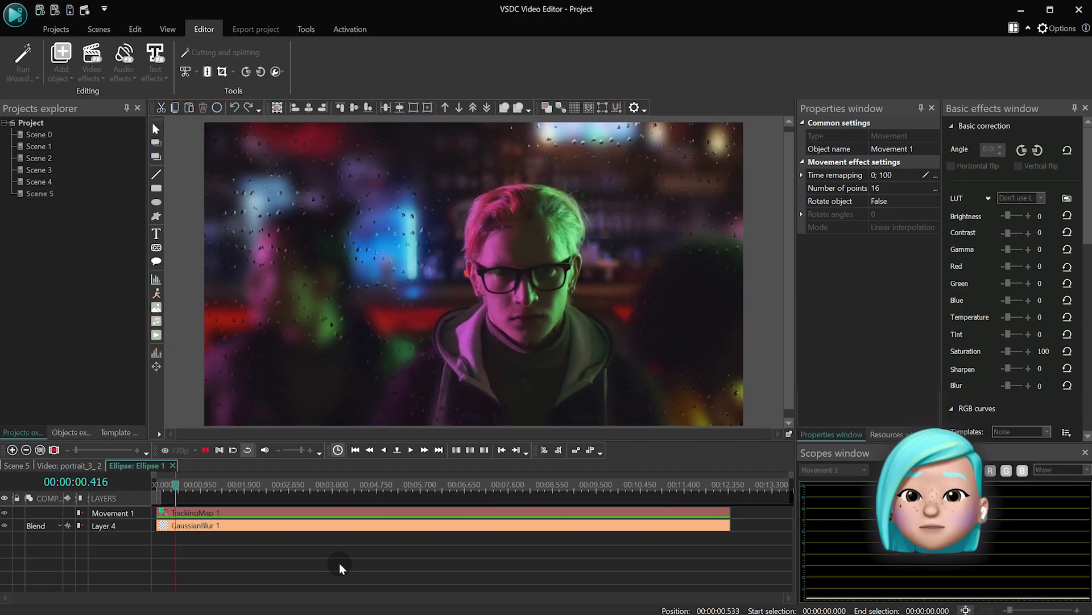